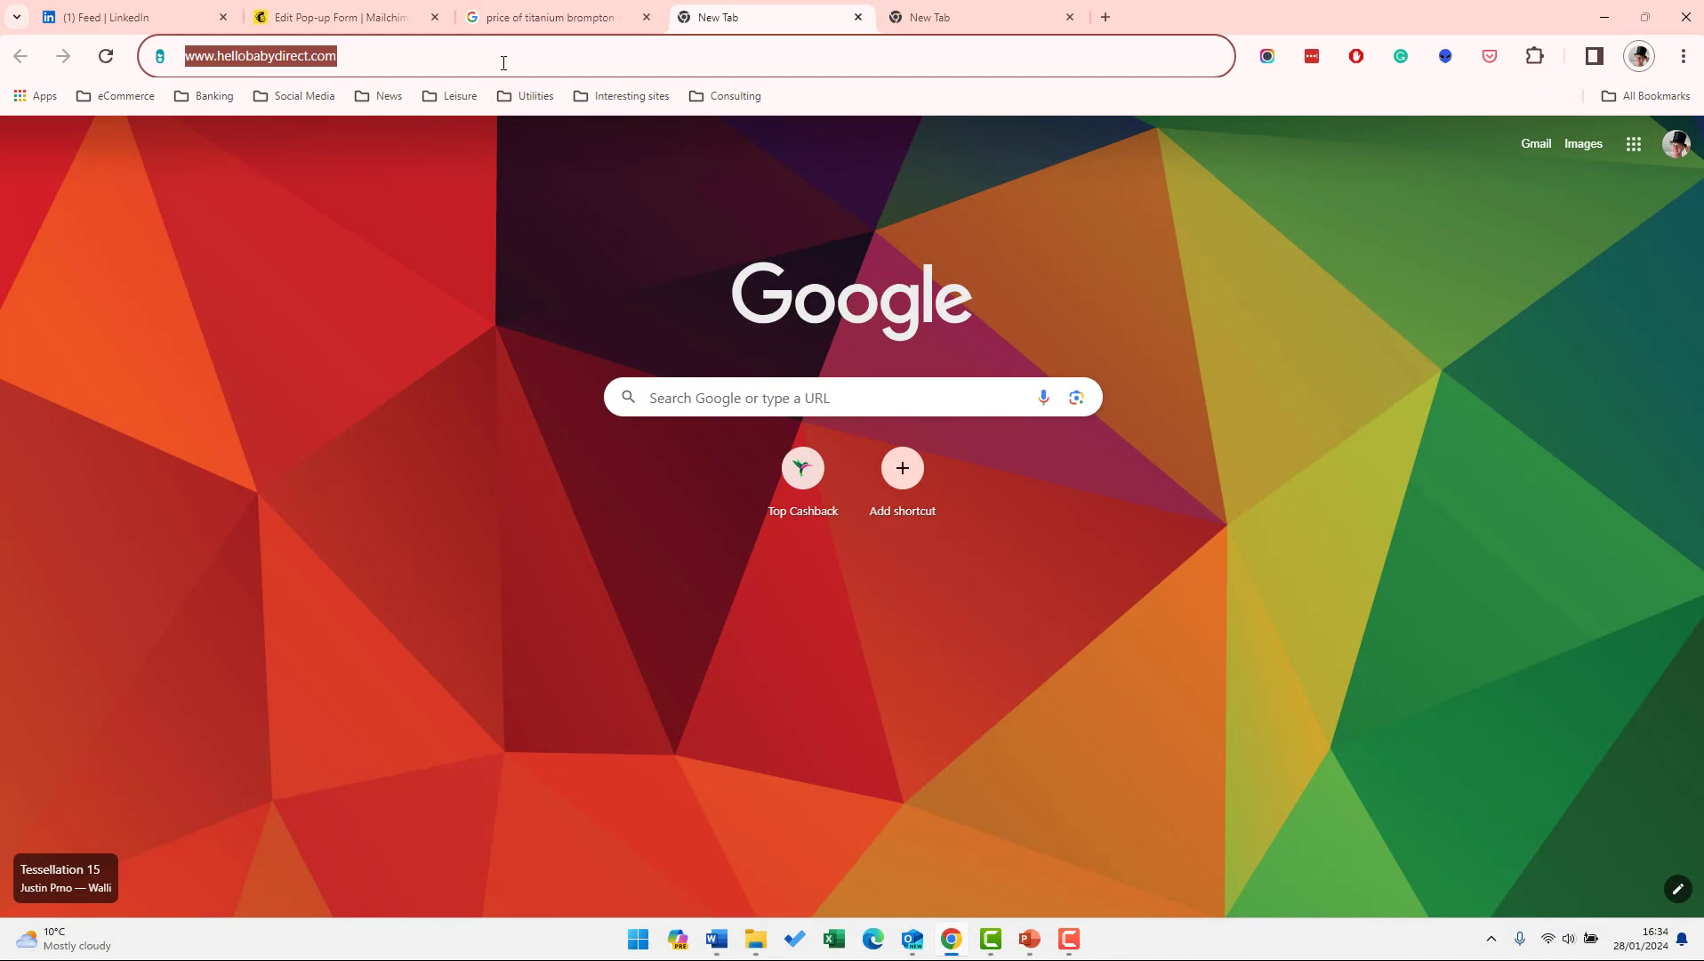
Load hellobabydirect.com and subscribe an email address through its £100-voucher newsletter pop-up.
{"action": "key", "text": "Return"}
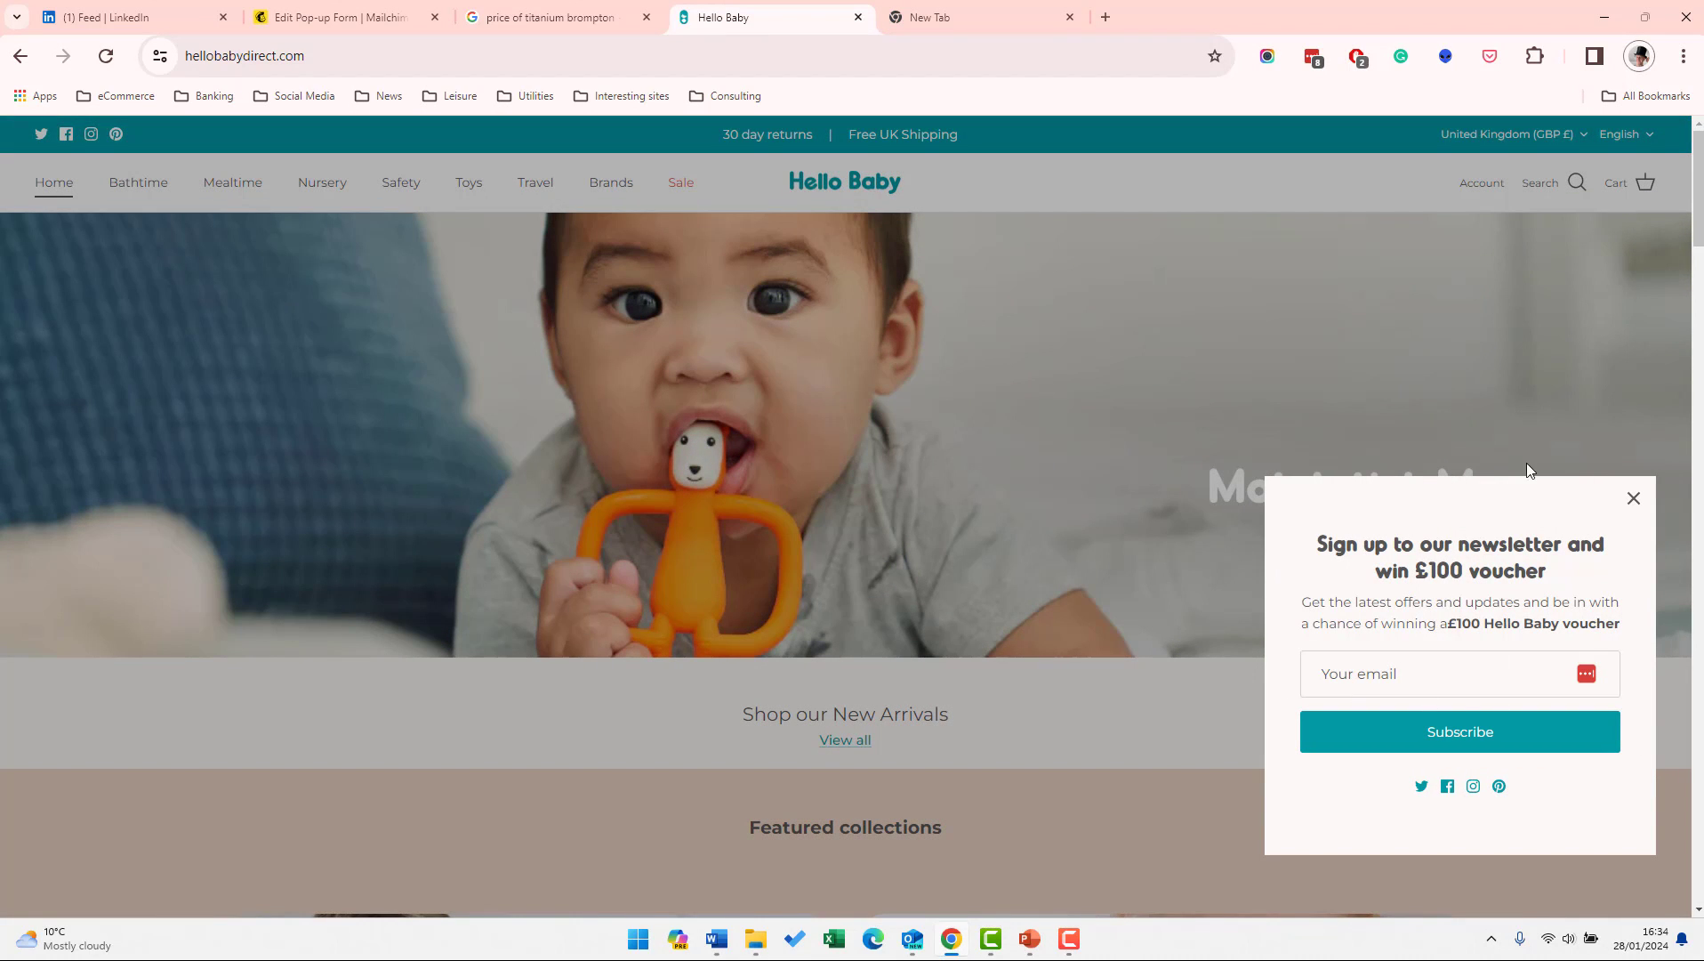
{"action": "left_click", "coordinate": [1429, 674]}
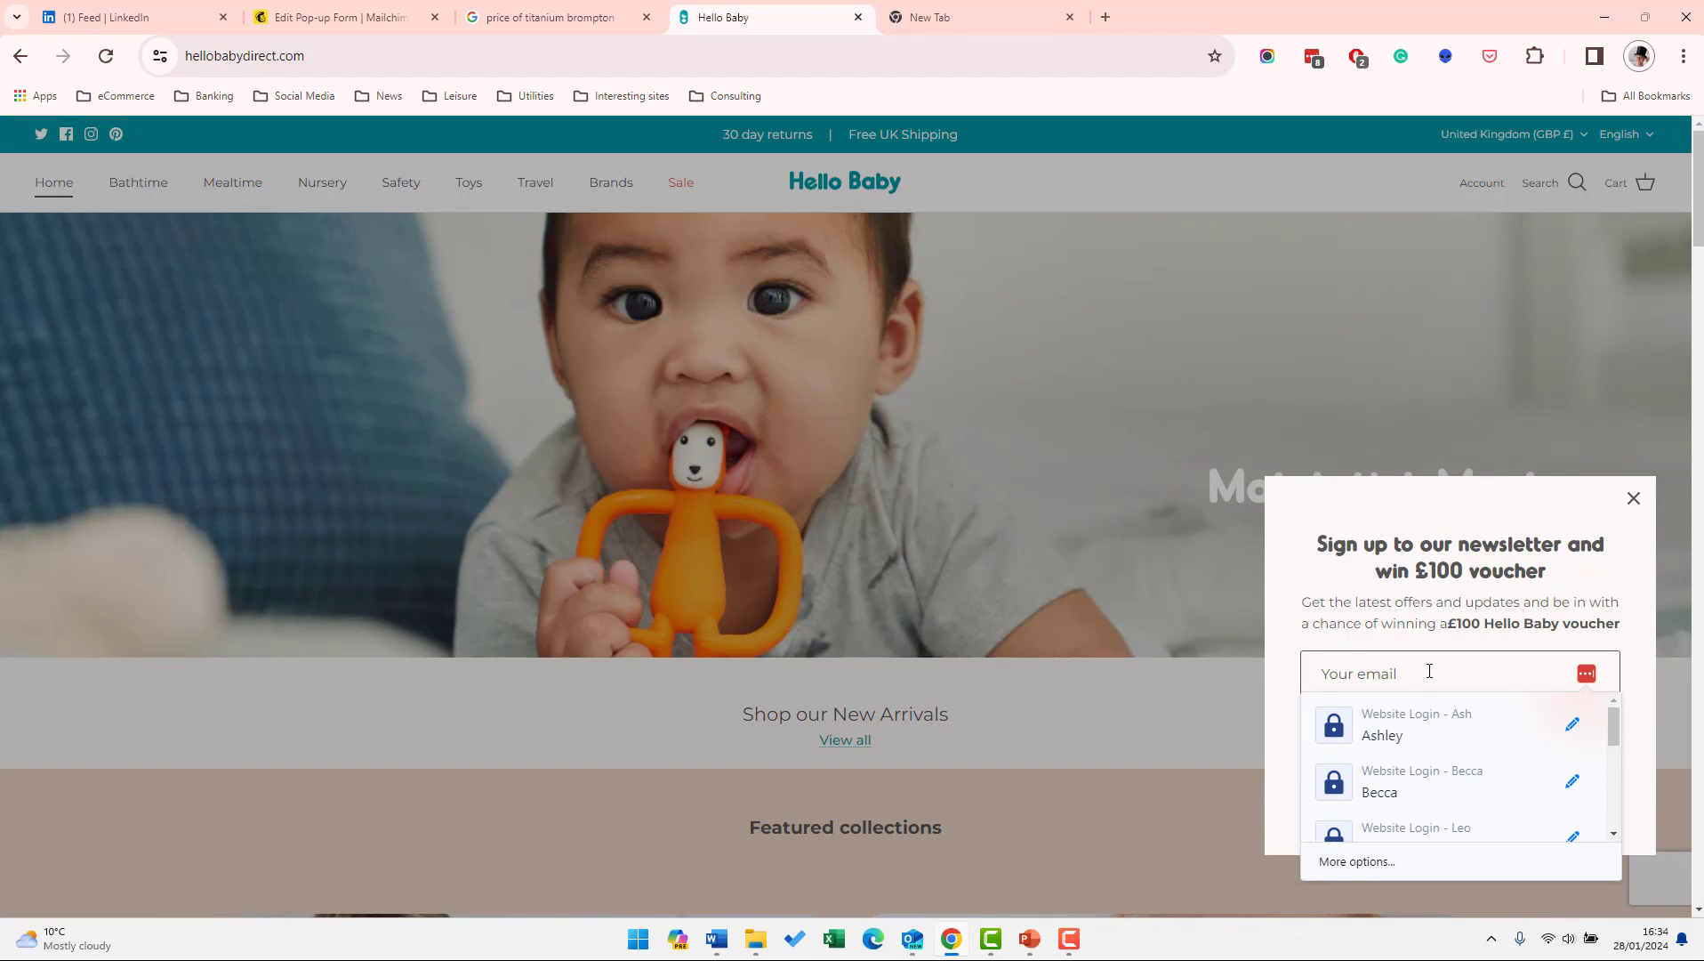
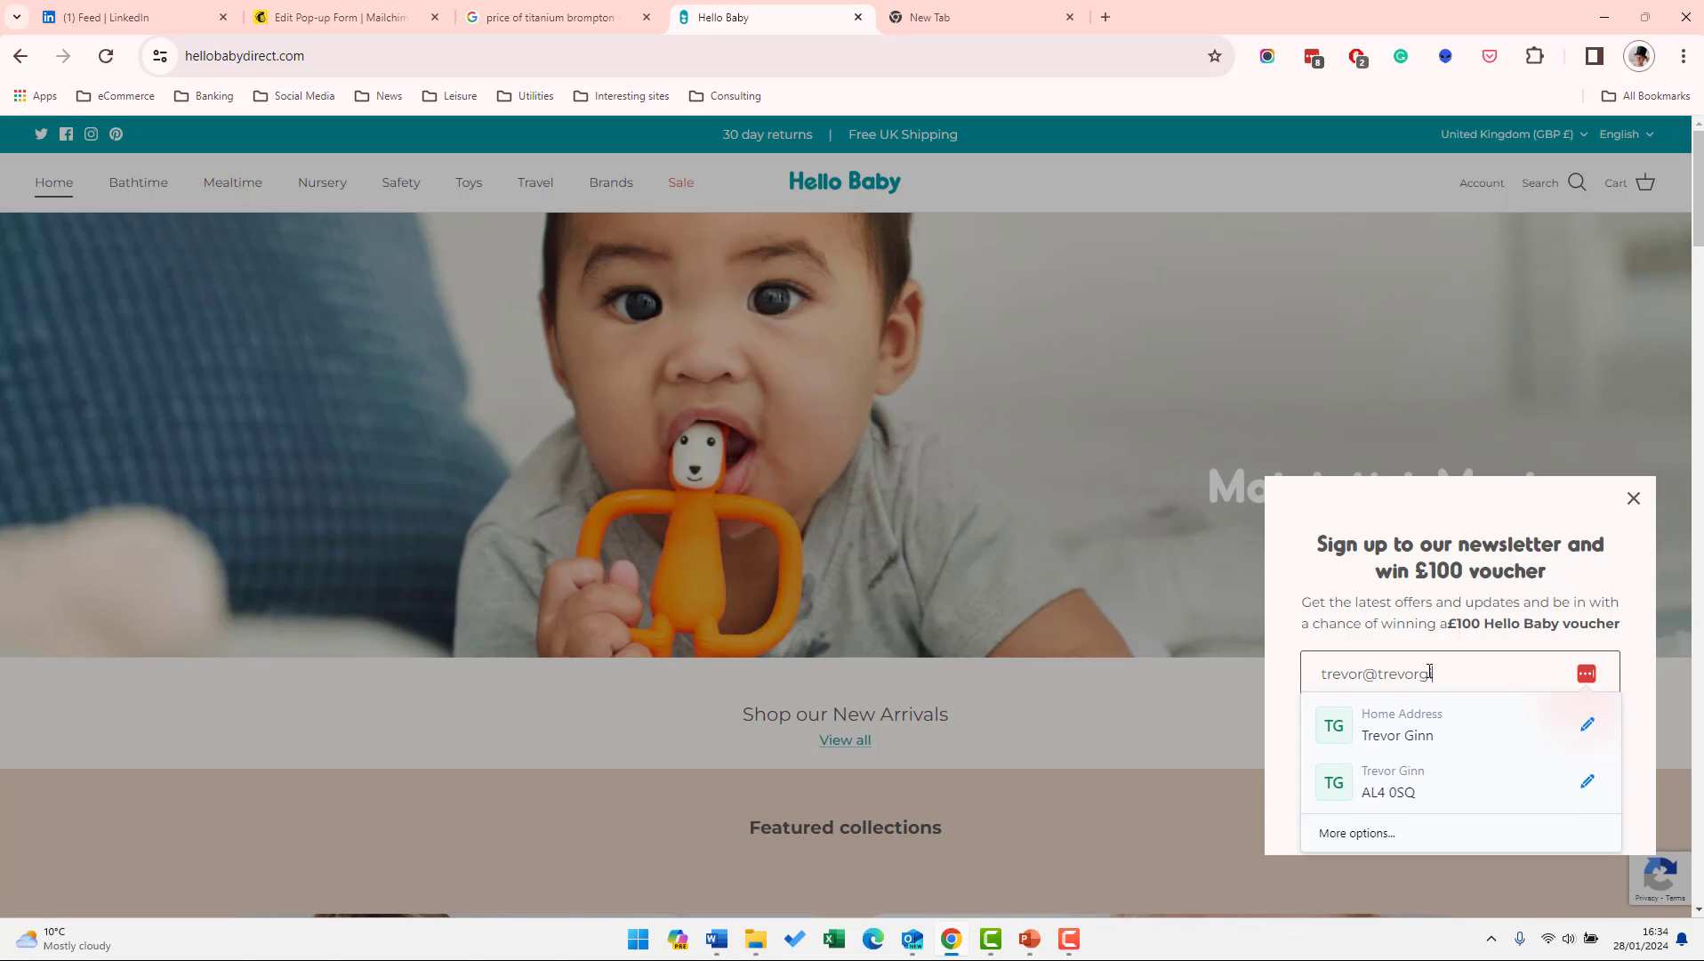
{"action": "left_click", "coordinate": [1370, 645]}
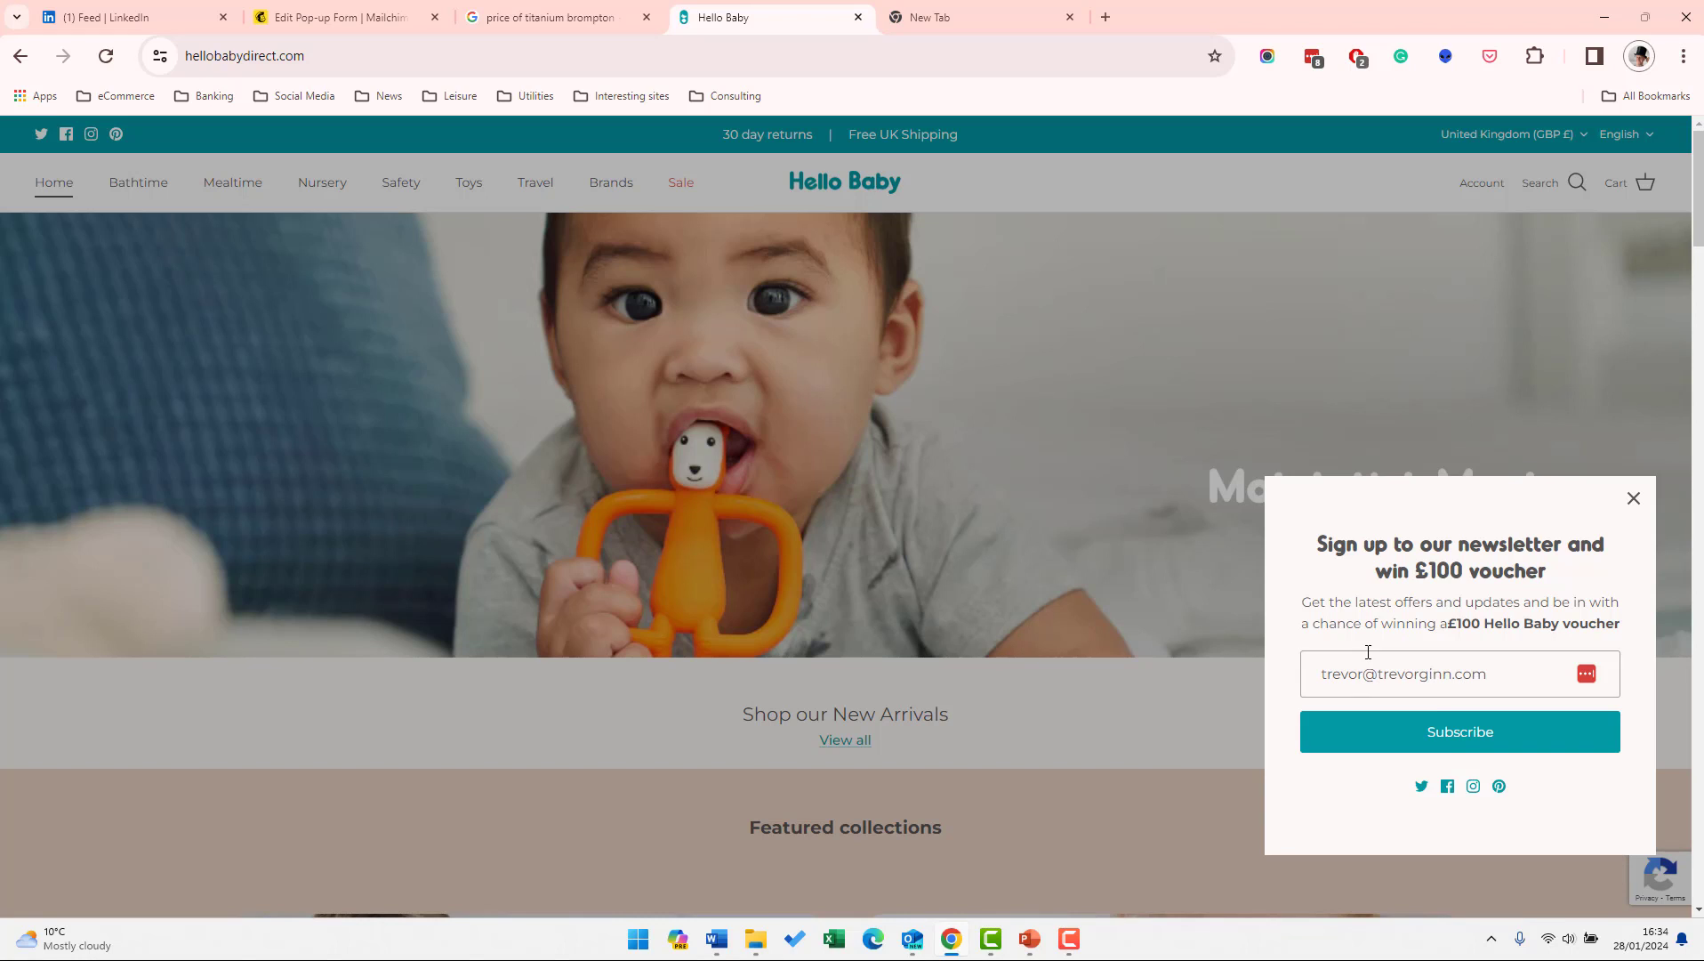
{"action": "left_click", "coordinate": [1446, 743]}
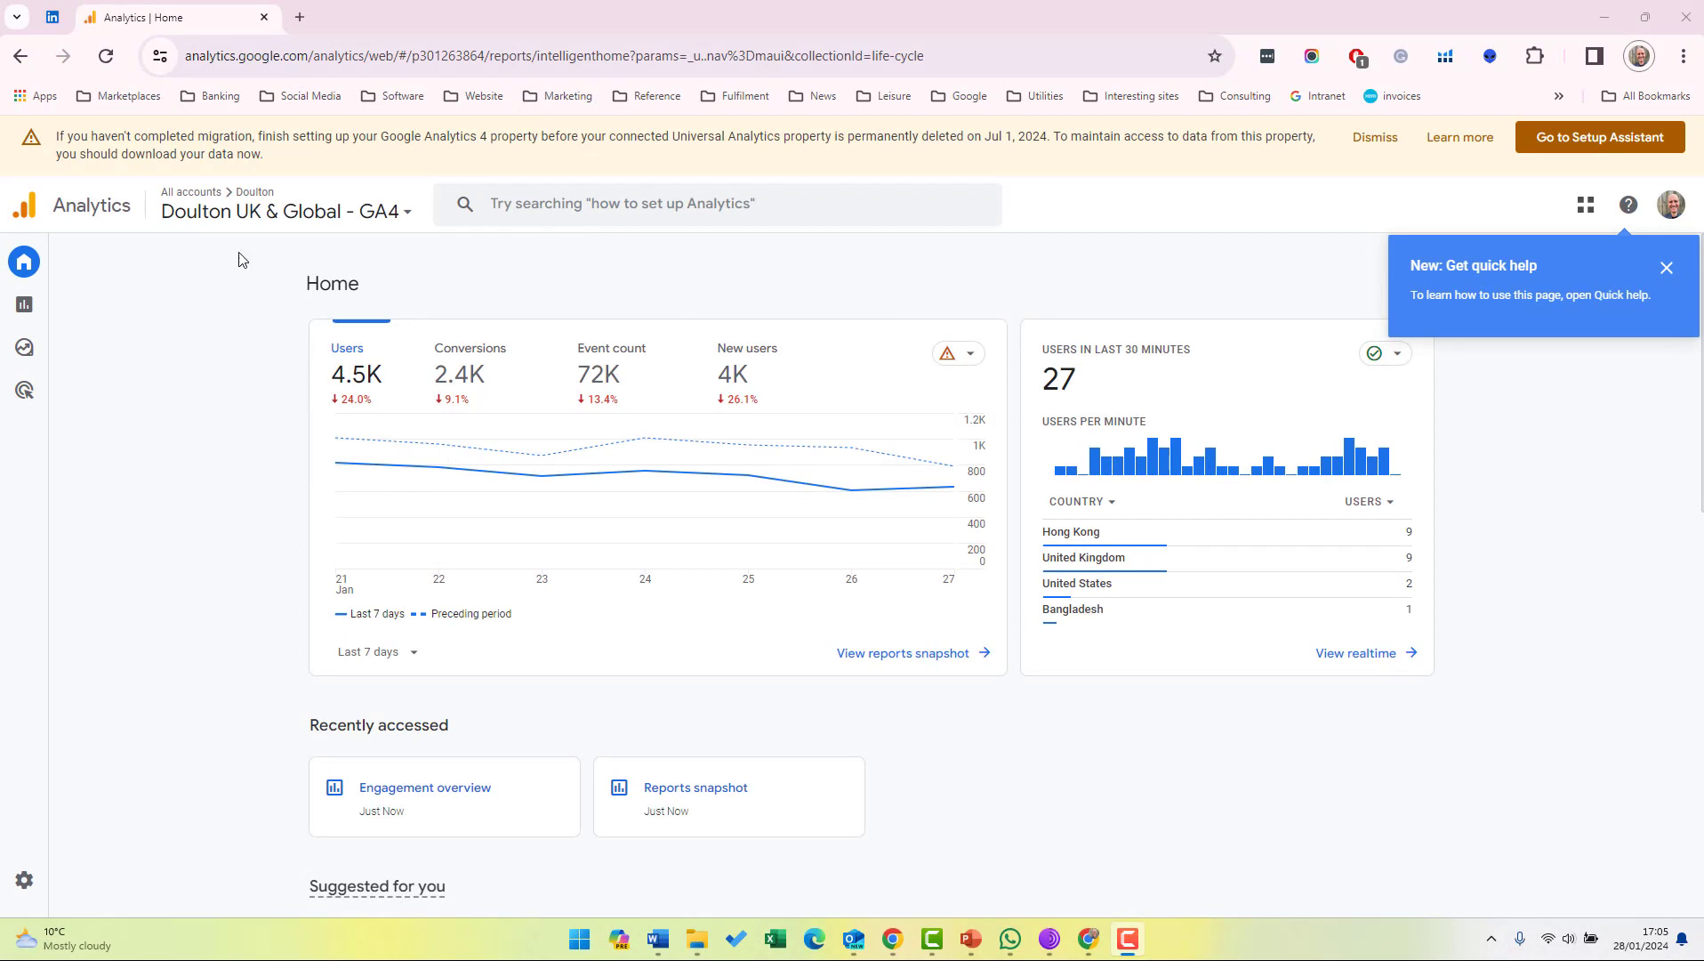
Go to Reports > Life cycle > Engagement > Overview in Google Analytics.
{"action": "left_click", "coordinate": [62, 306]}
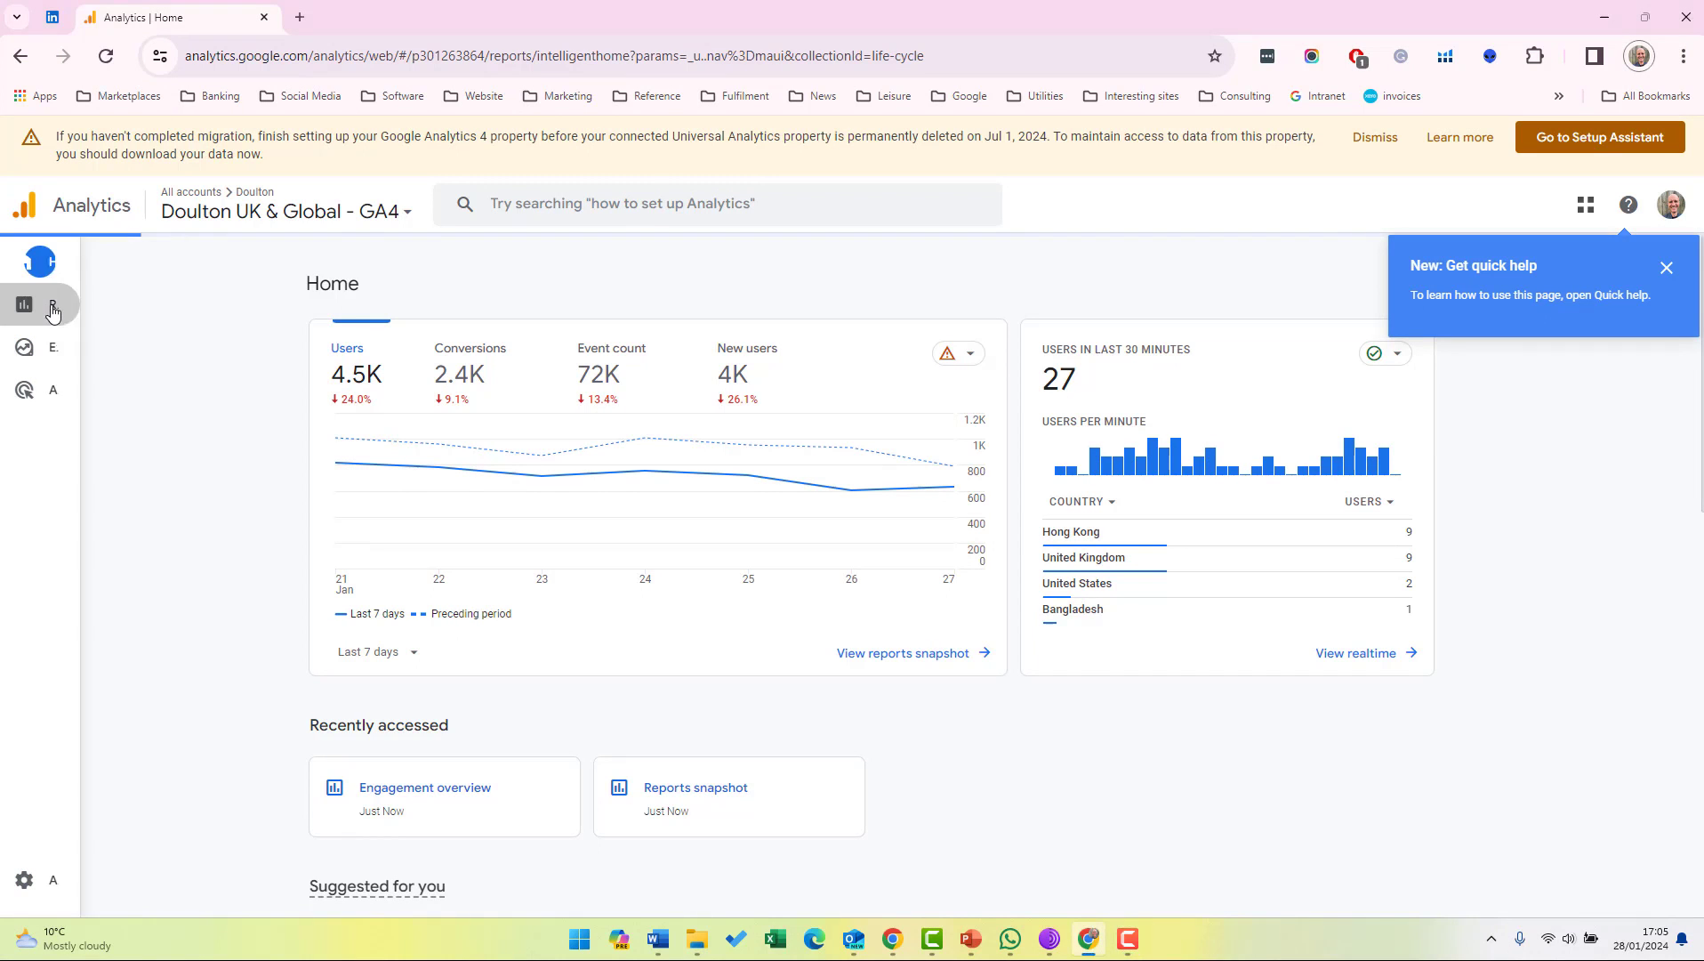
{"action": "left_click", "coordinate": [124, 394]}
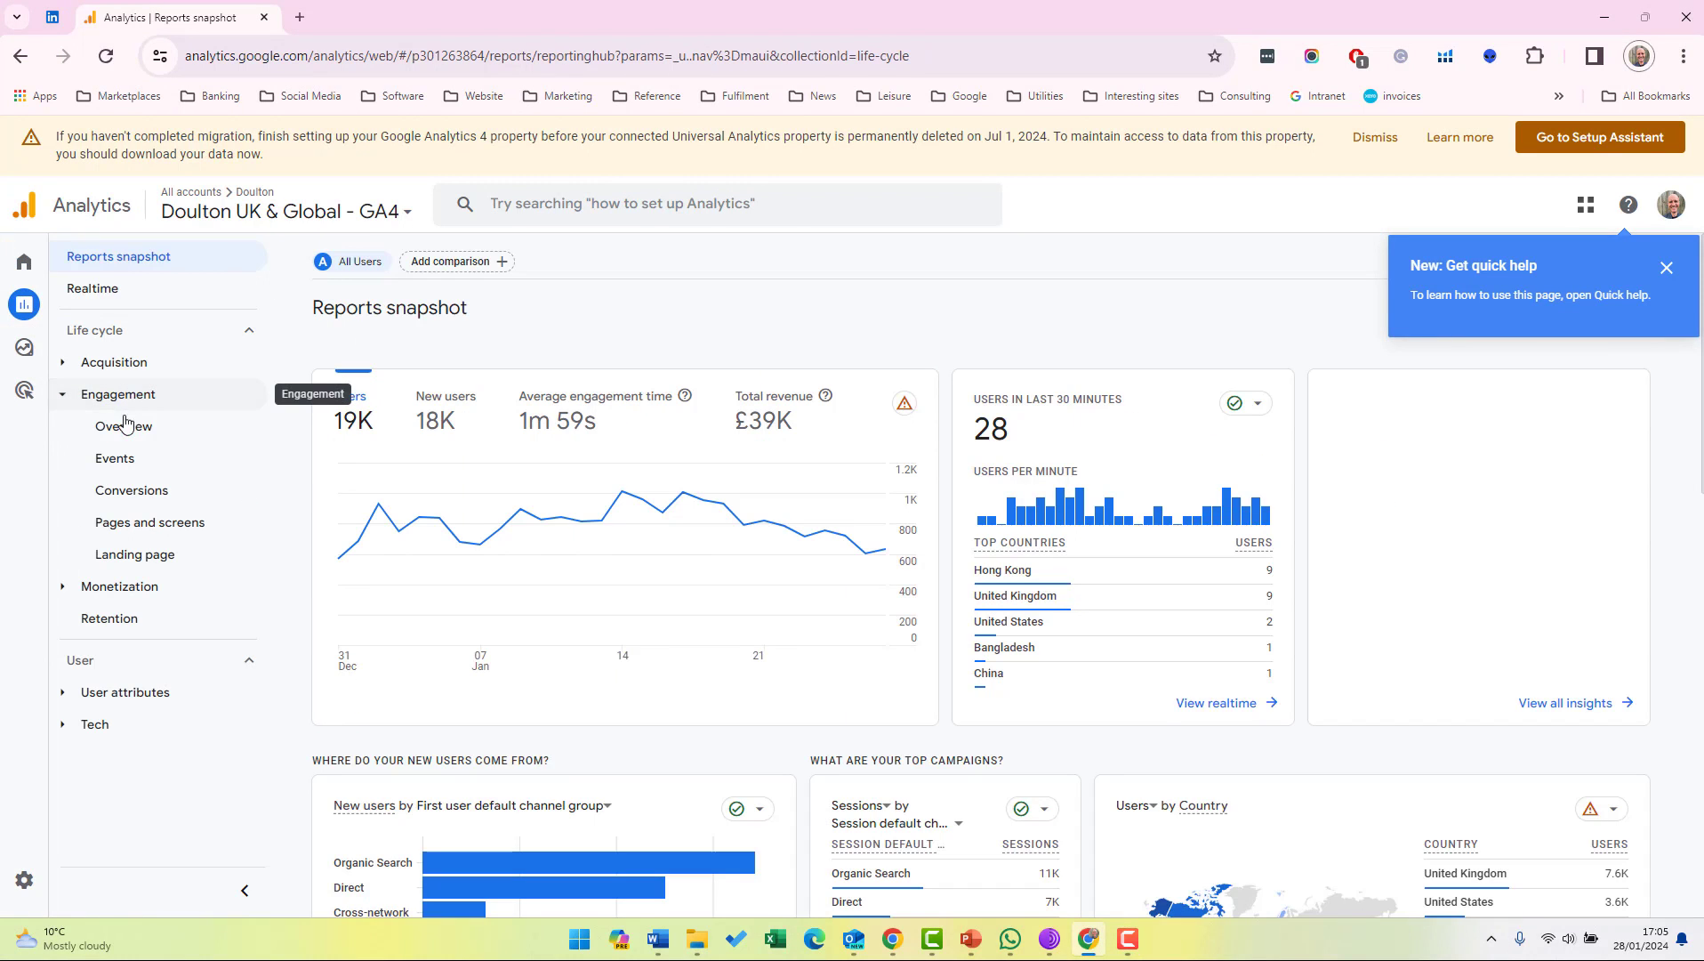
{"action": "left_click", "coordinate": [124, 428]}
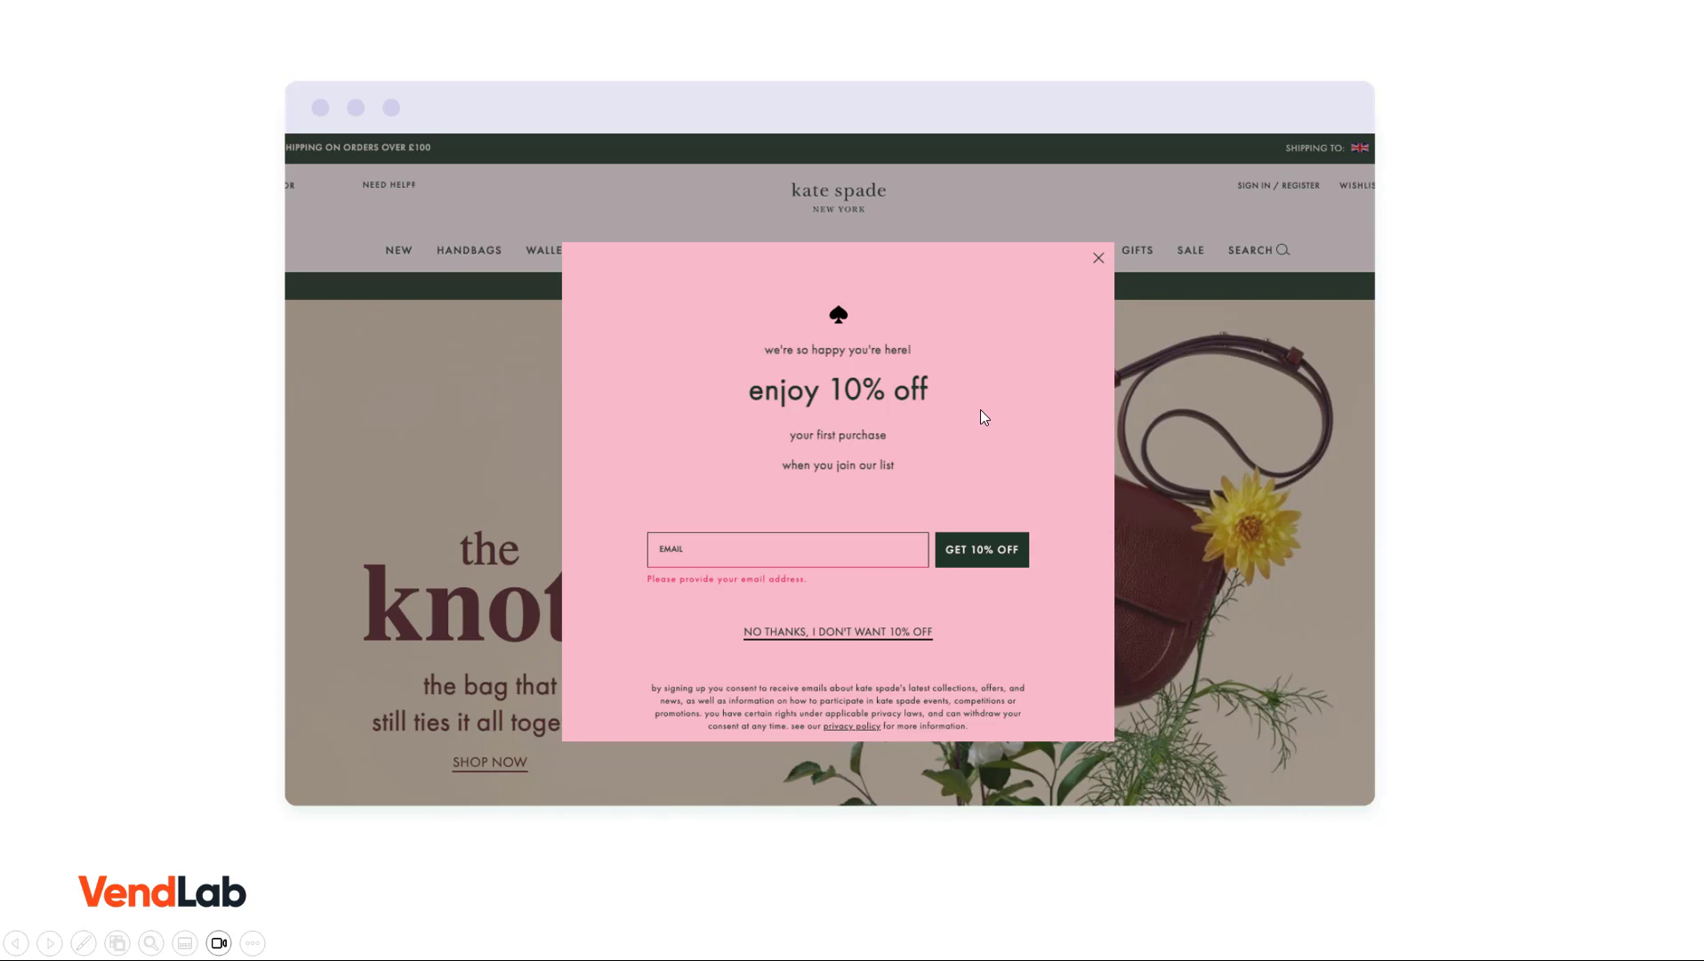
Advance the slideshow to the blogging newsletter pop-up example slide.
{"action": "key", "text": "Right"}
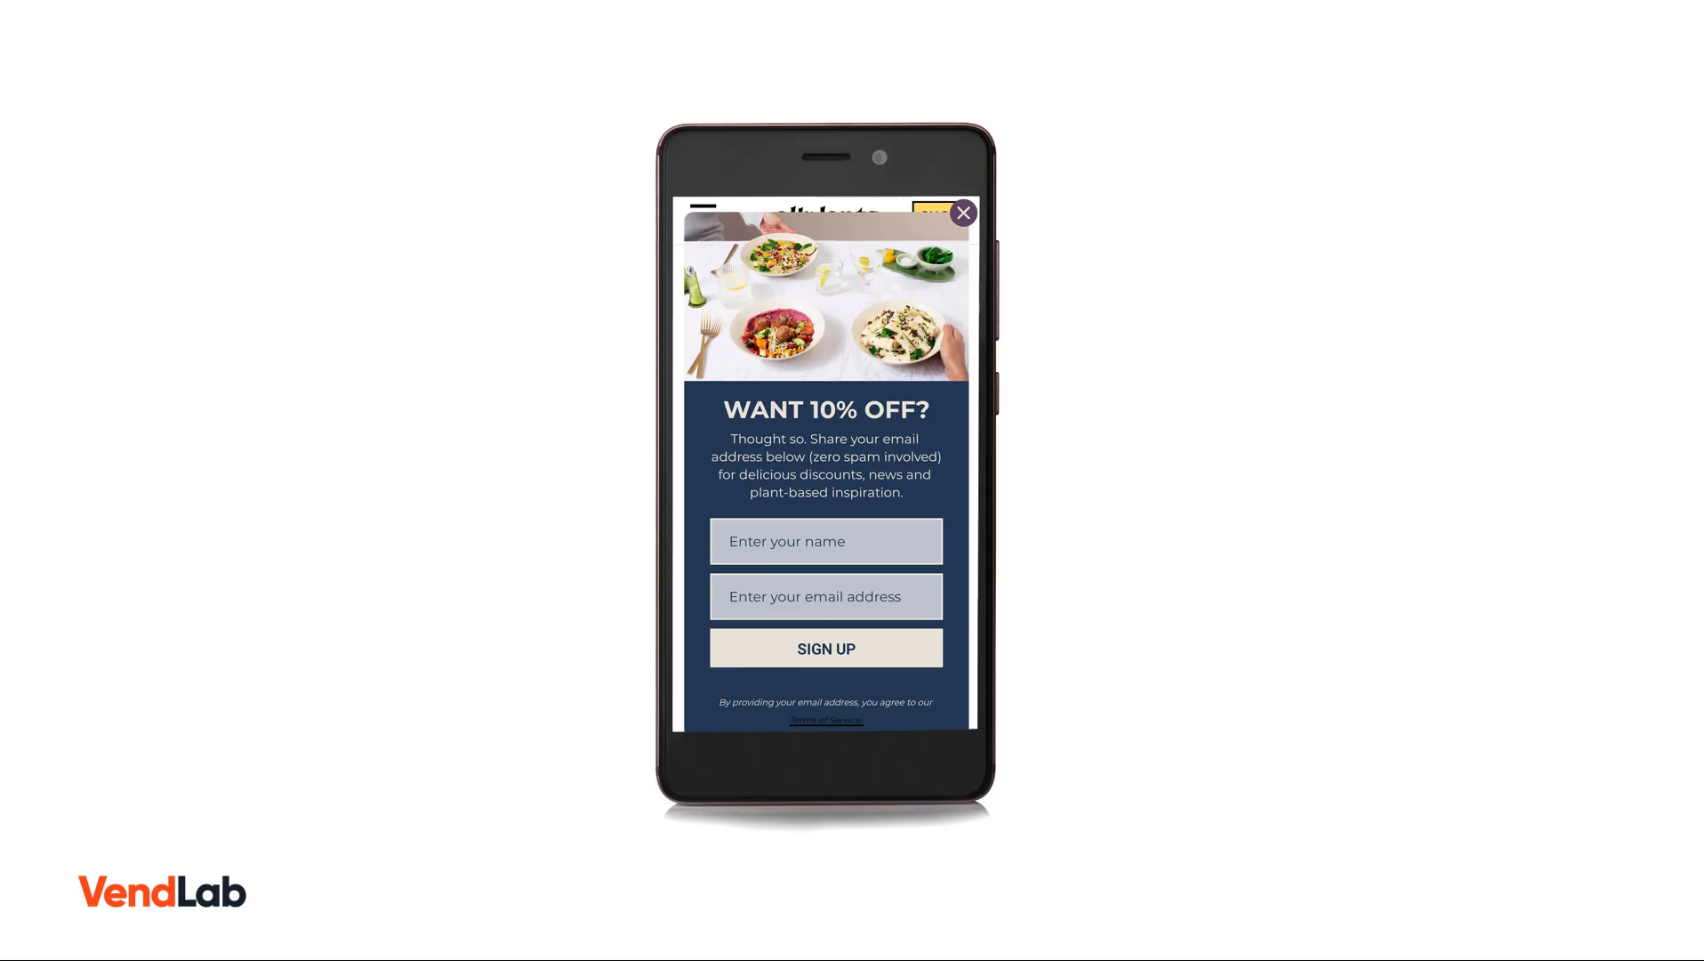
Advance the slideshow to the Pop up form best practise bullet slide.
{"action": "key", "text": "Right"}
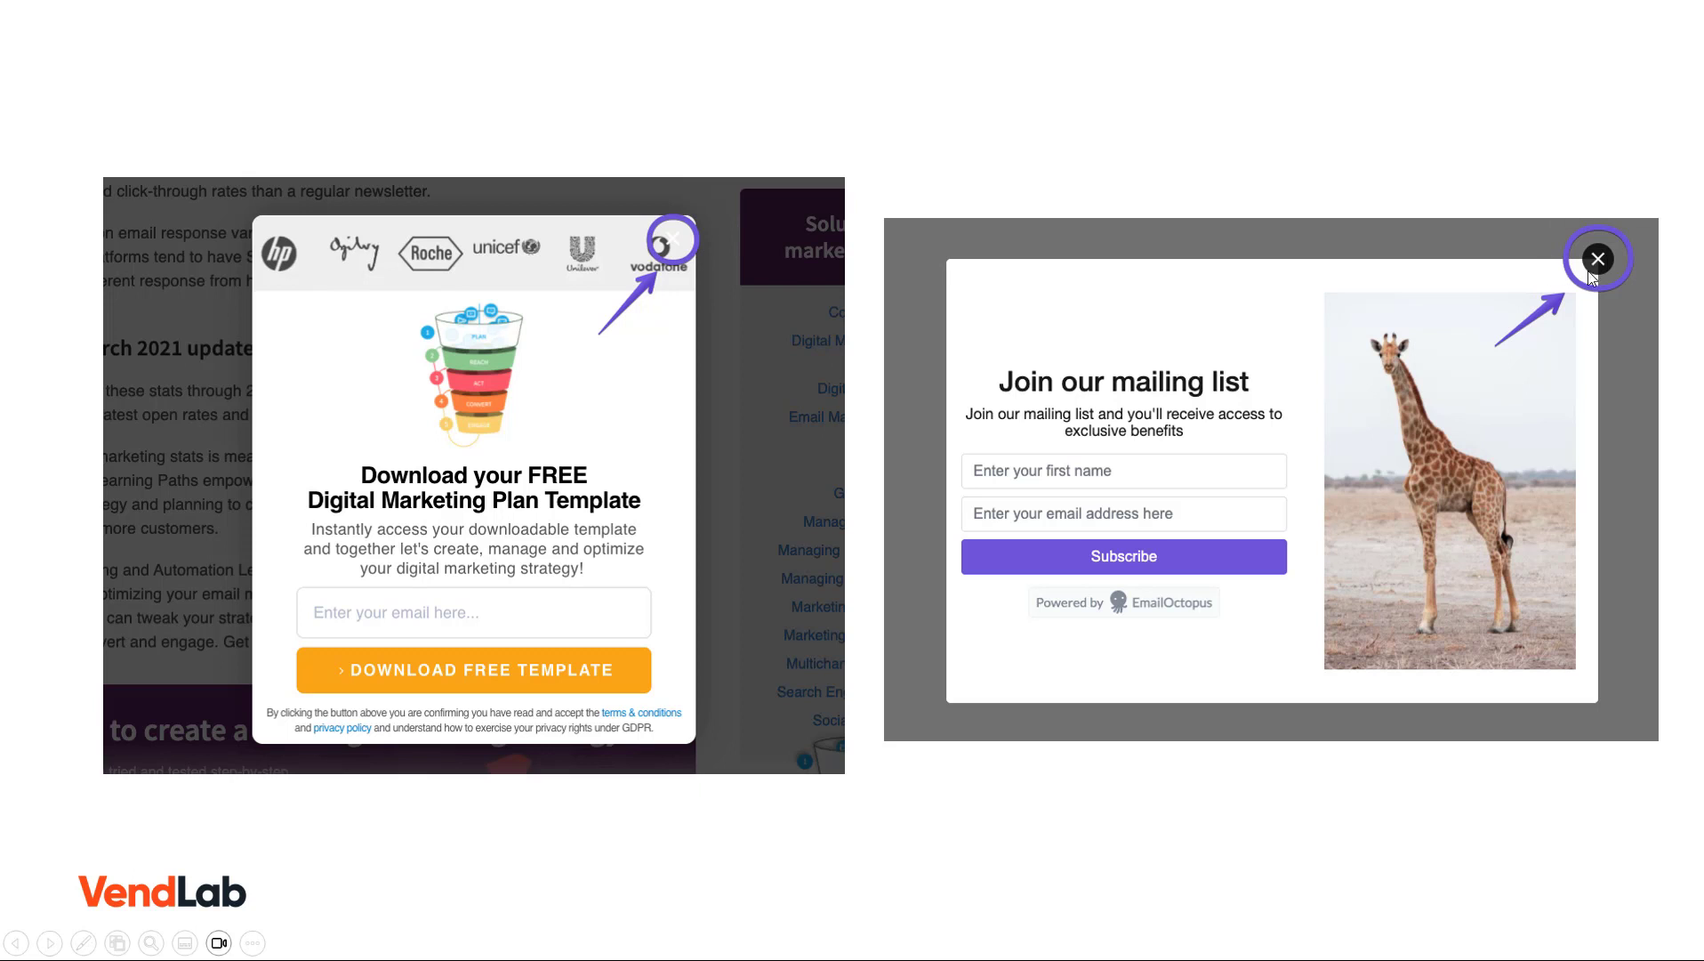
Advance the slideshow to the Design best practises slide.
{"action": "left_click", "coordinate": [1530, 204]}
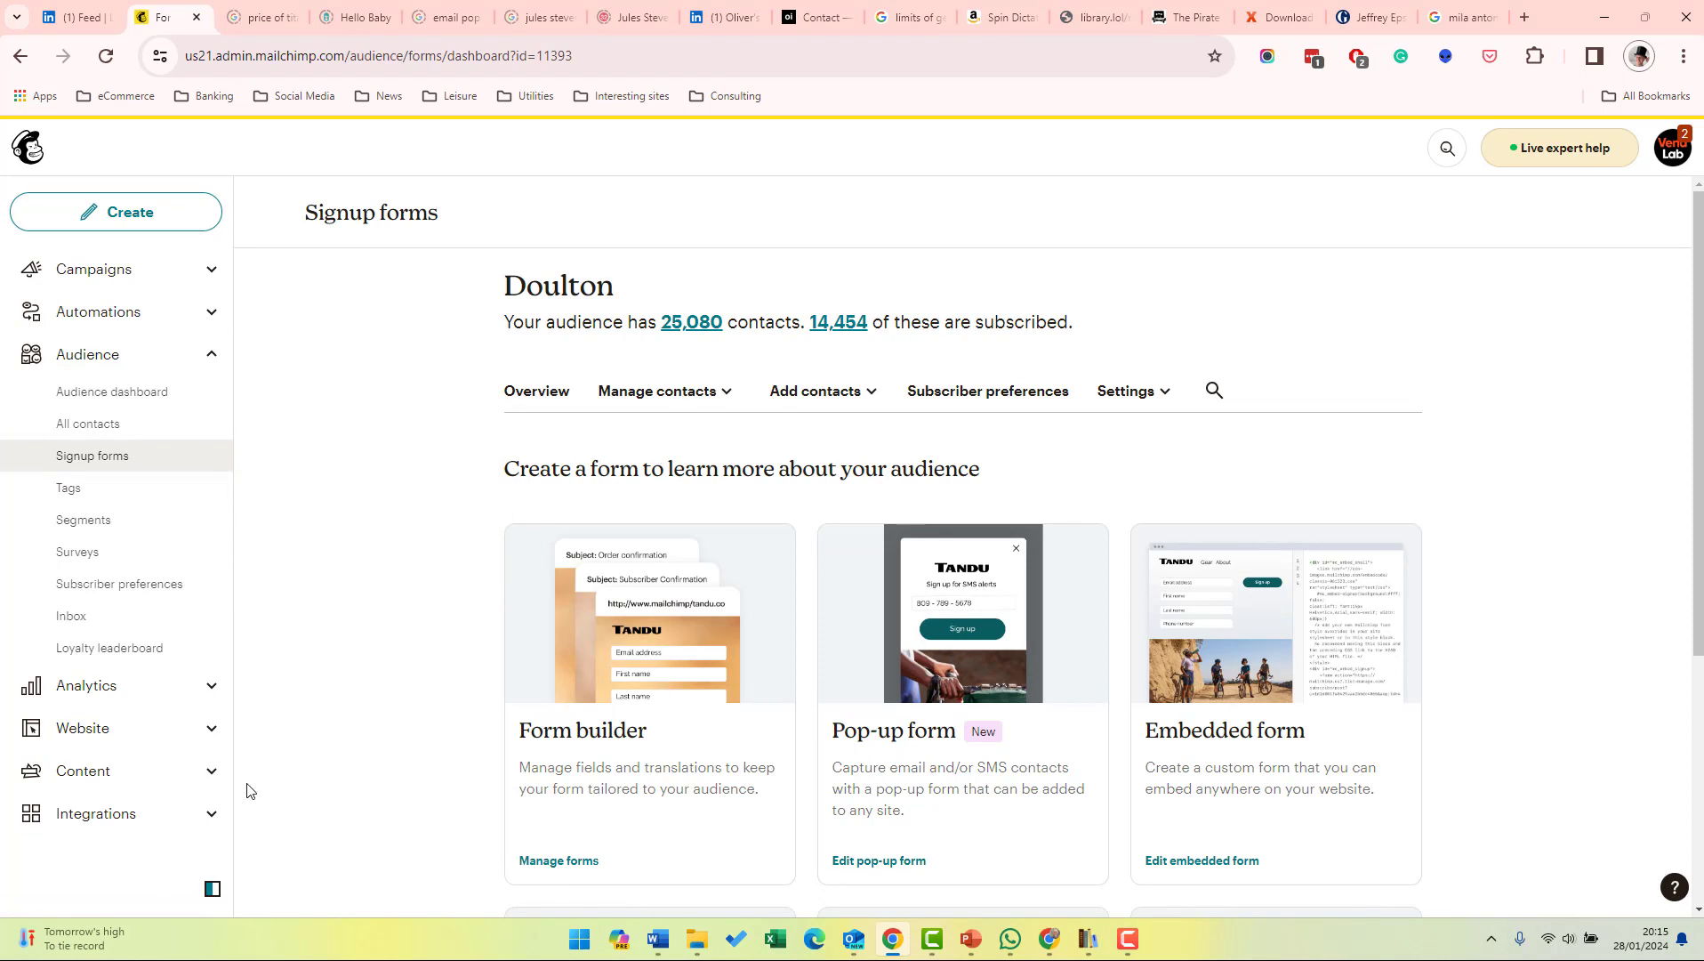
{"action": "left_click", "coordinate": [211, 815]}
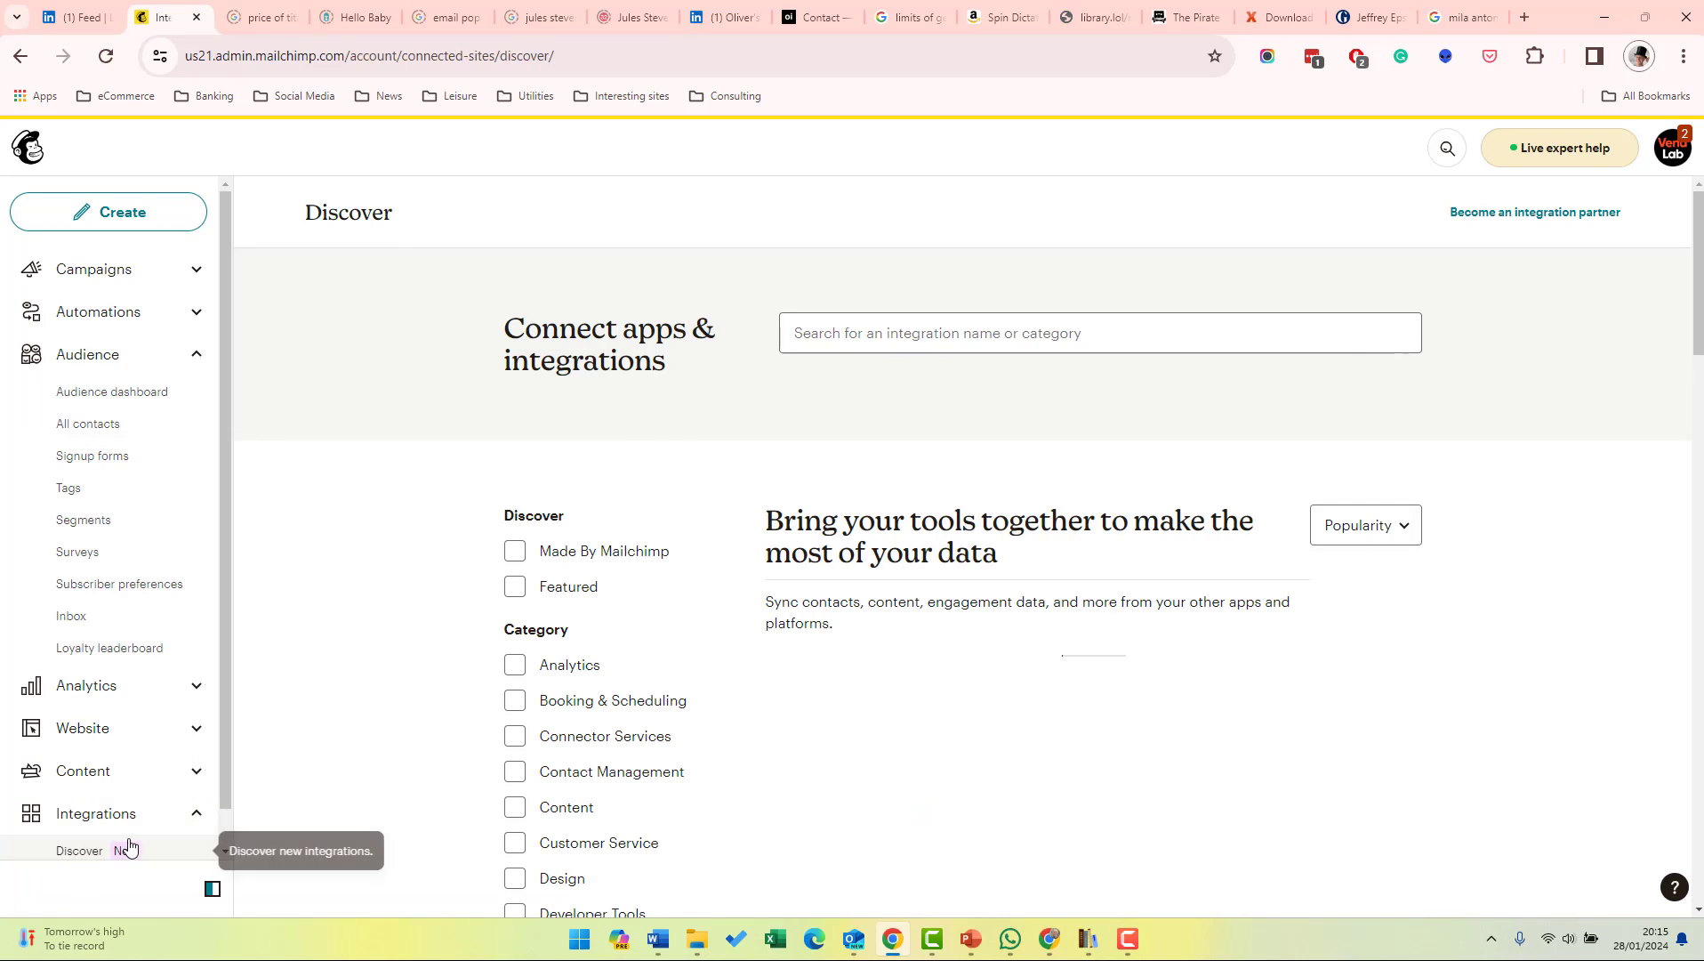
{"action": "scroll", "coordinate": [113, 836], "scroll_direction": "down", "scroll_amount": 1}
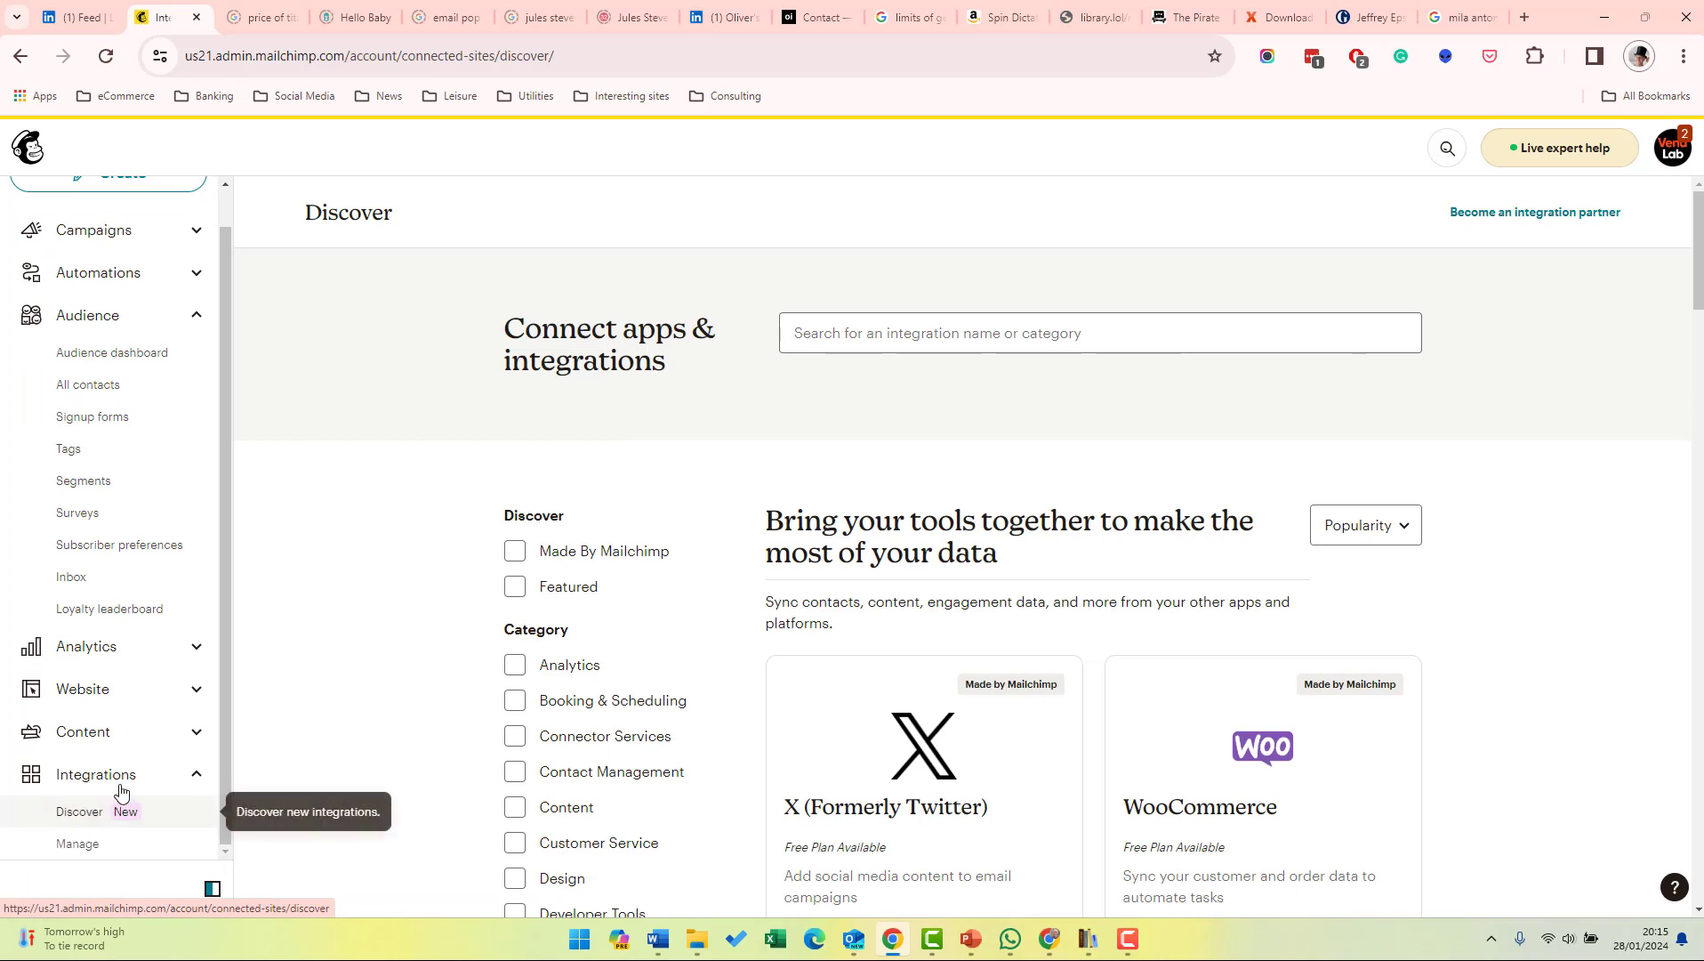
{"action": "left_click_drag", "start_coordinate": [223, 455], "coordinate": [223, 452]}
{"action": "scroll", "coordinate": [223, 454], "scroll_direction": "up", "scroll_amount": 1}
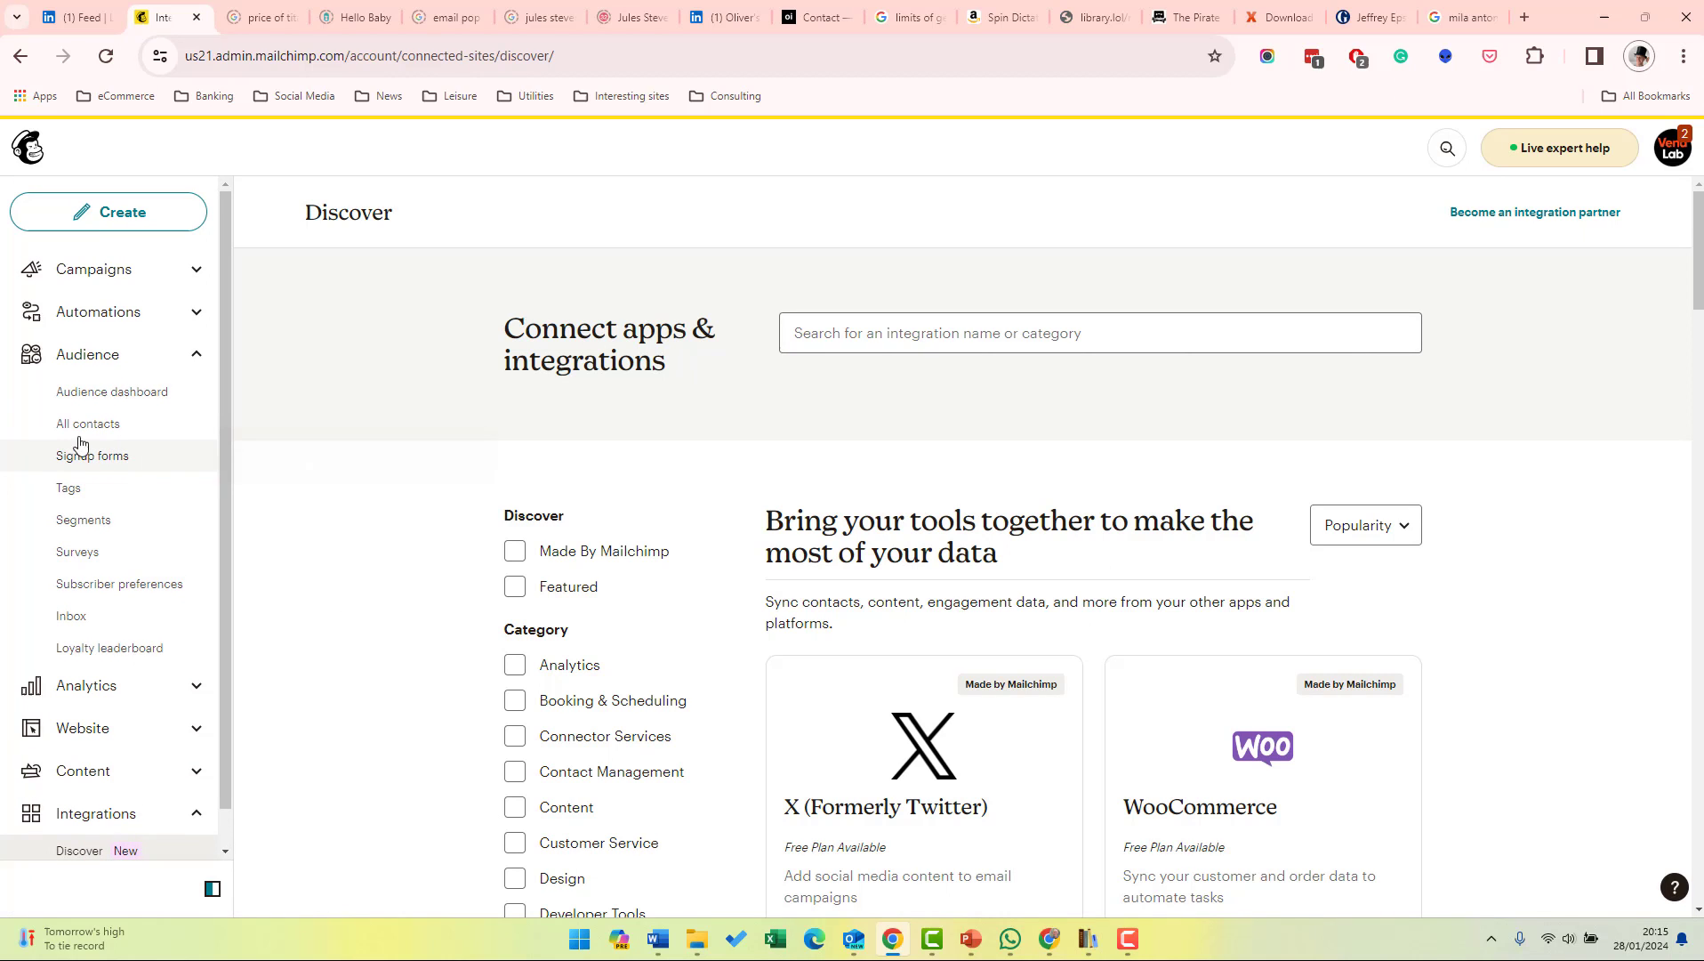
{"action": "left_click", "coordinate": [96, 456]}
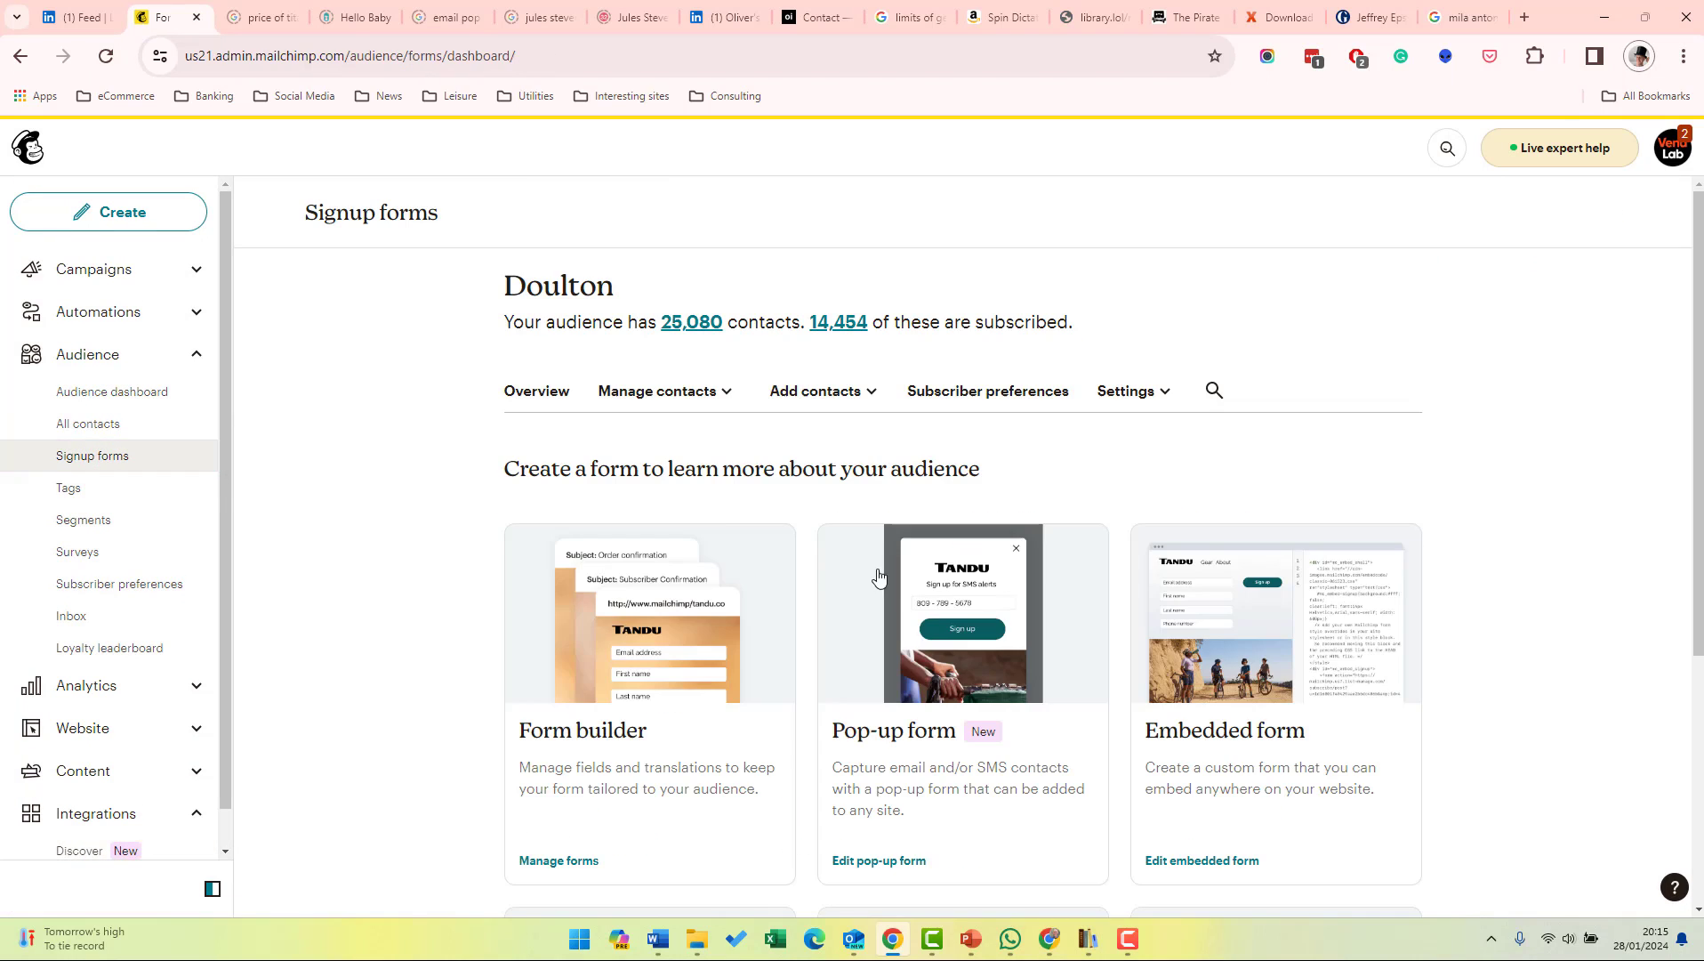
{"action": "left_click", "coordinate": [961, 693]}
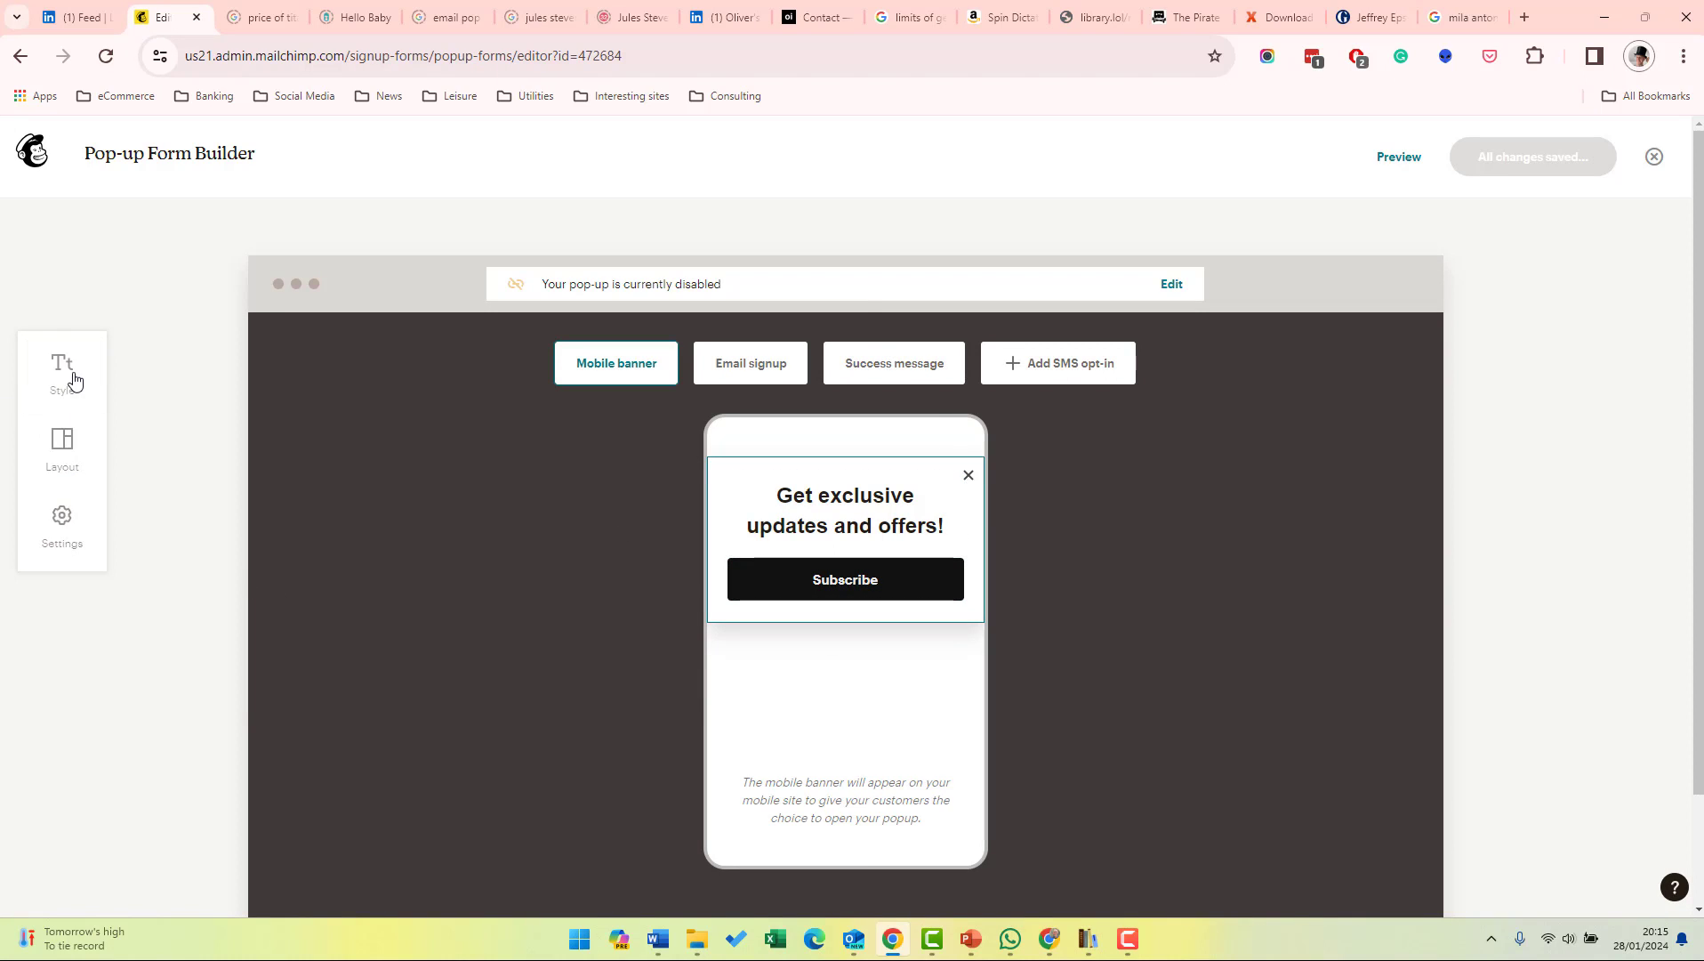
Look at the pop-up's Style and Layout panels, then switch the preview to the Email signup pop-up.
{"action": "left_click", "coordinate": [75, 380]}
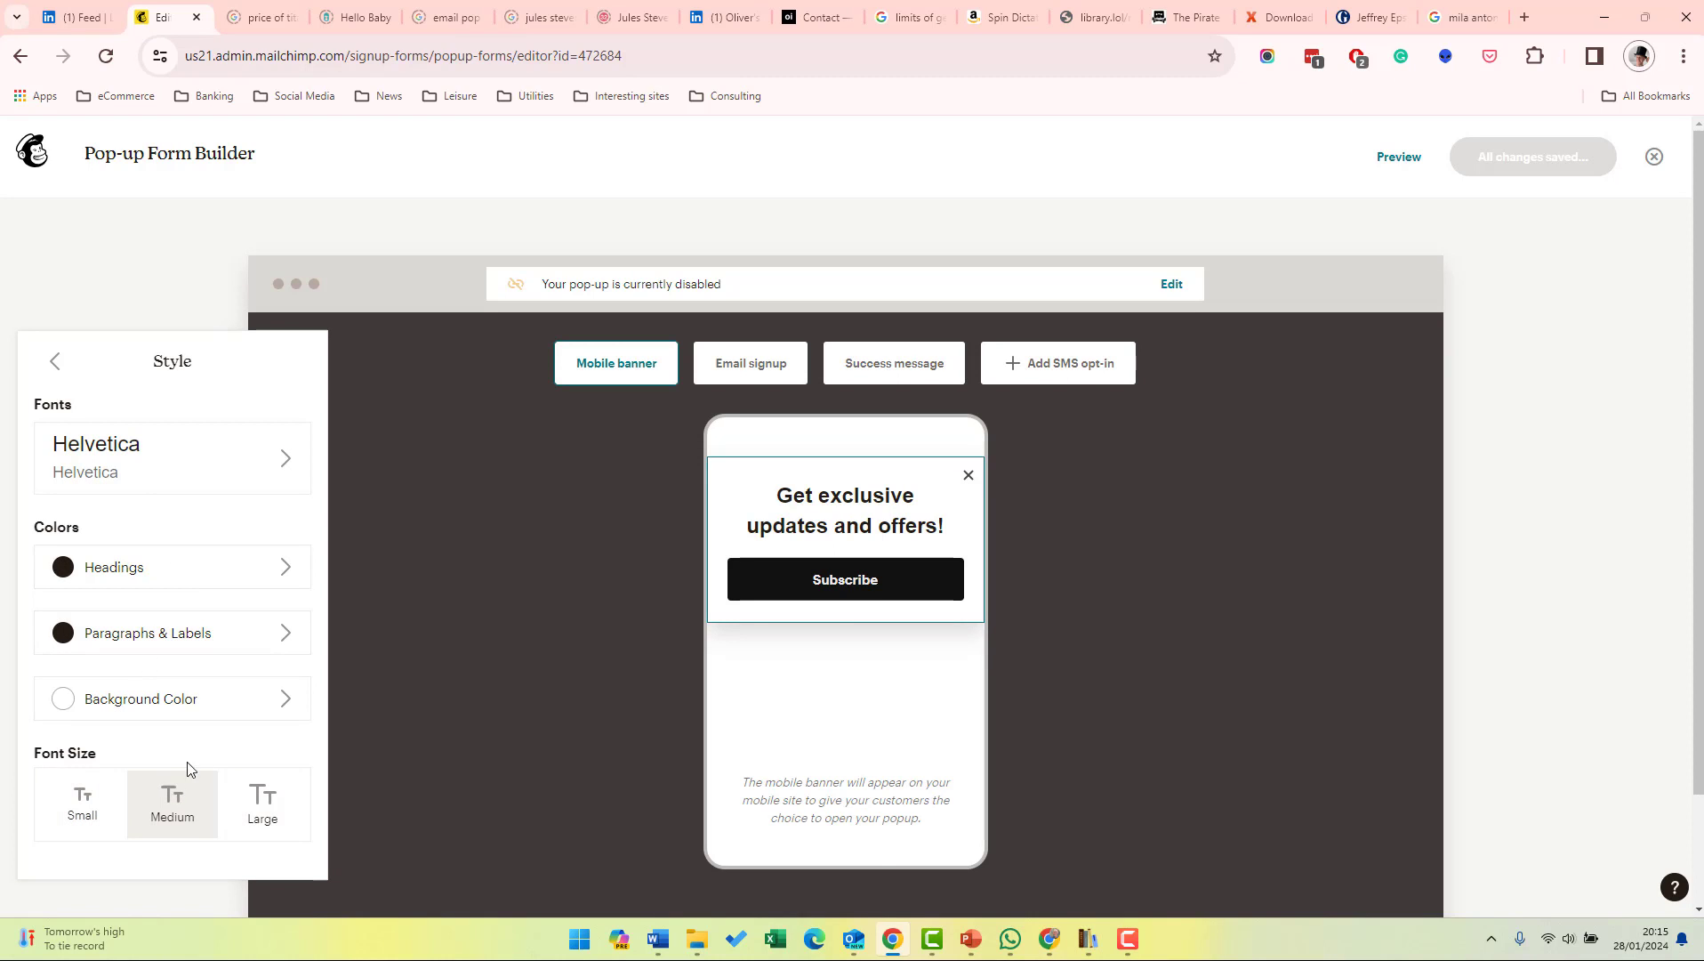
{"action": "left_click", "coordinate": [55, 360]}
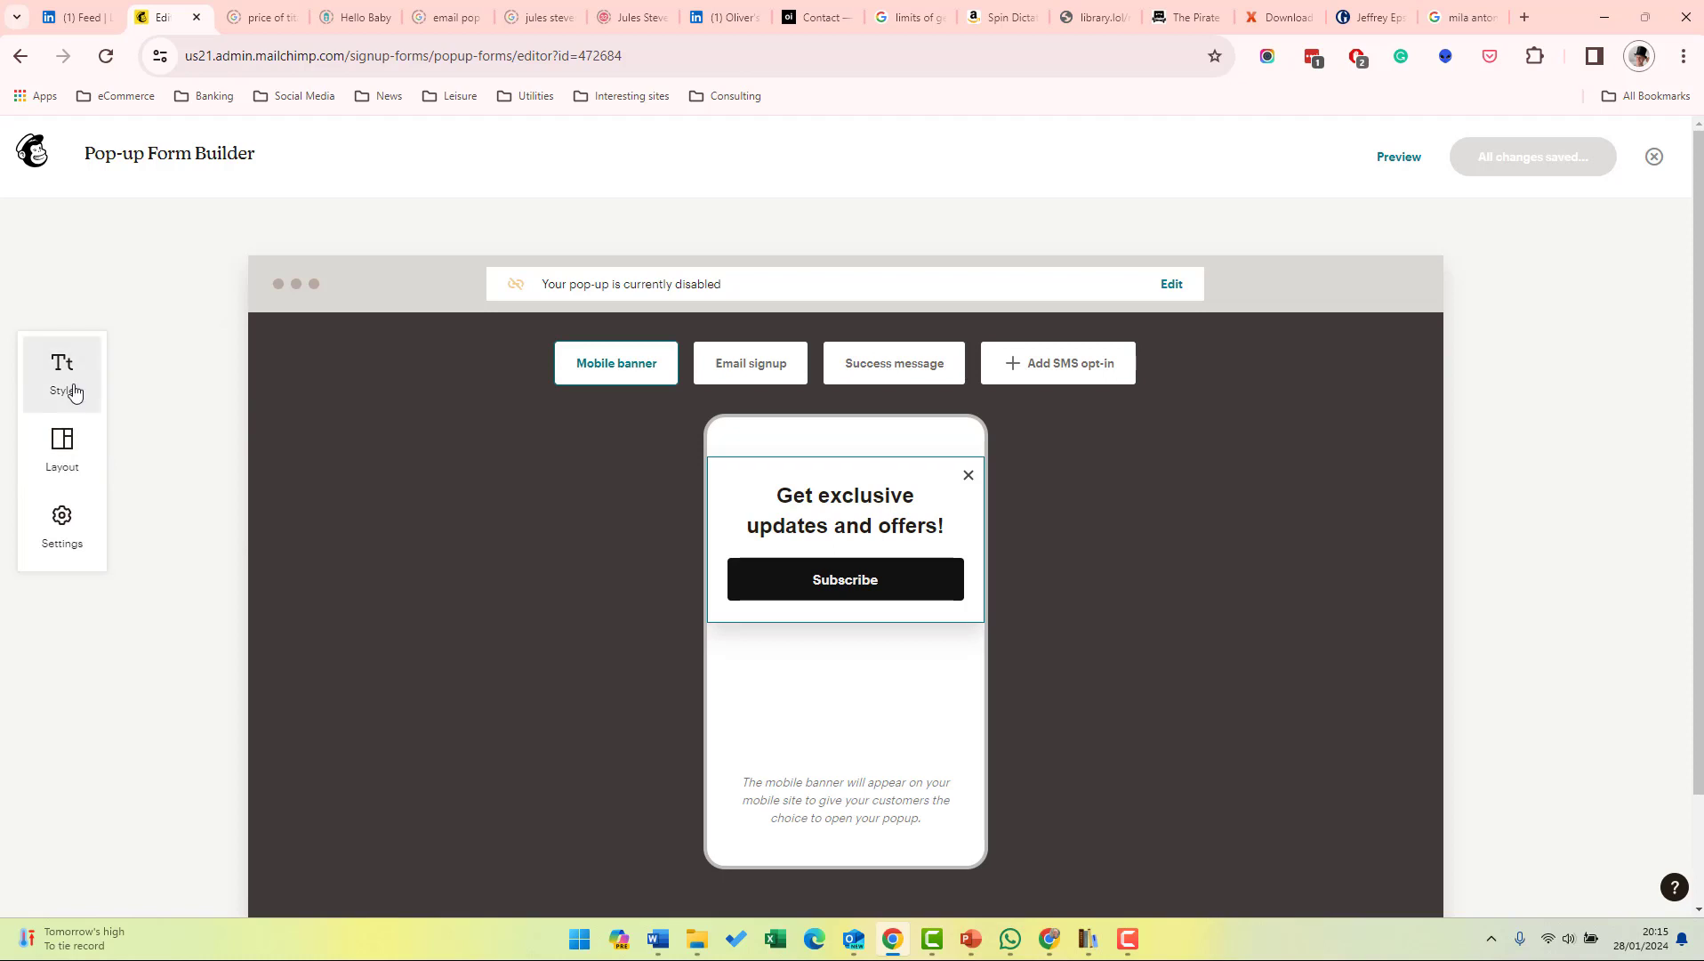
{"action": "left_click", "coordinate": [60, 445]}
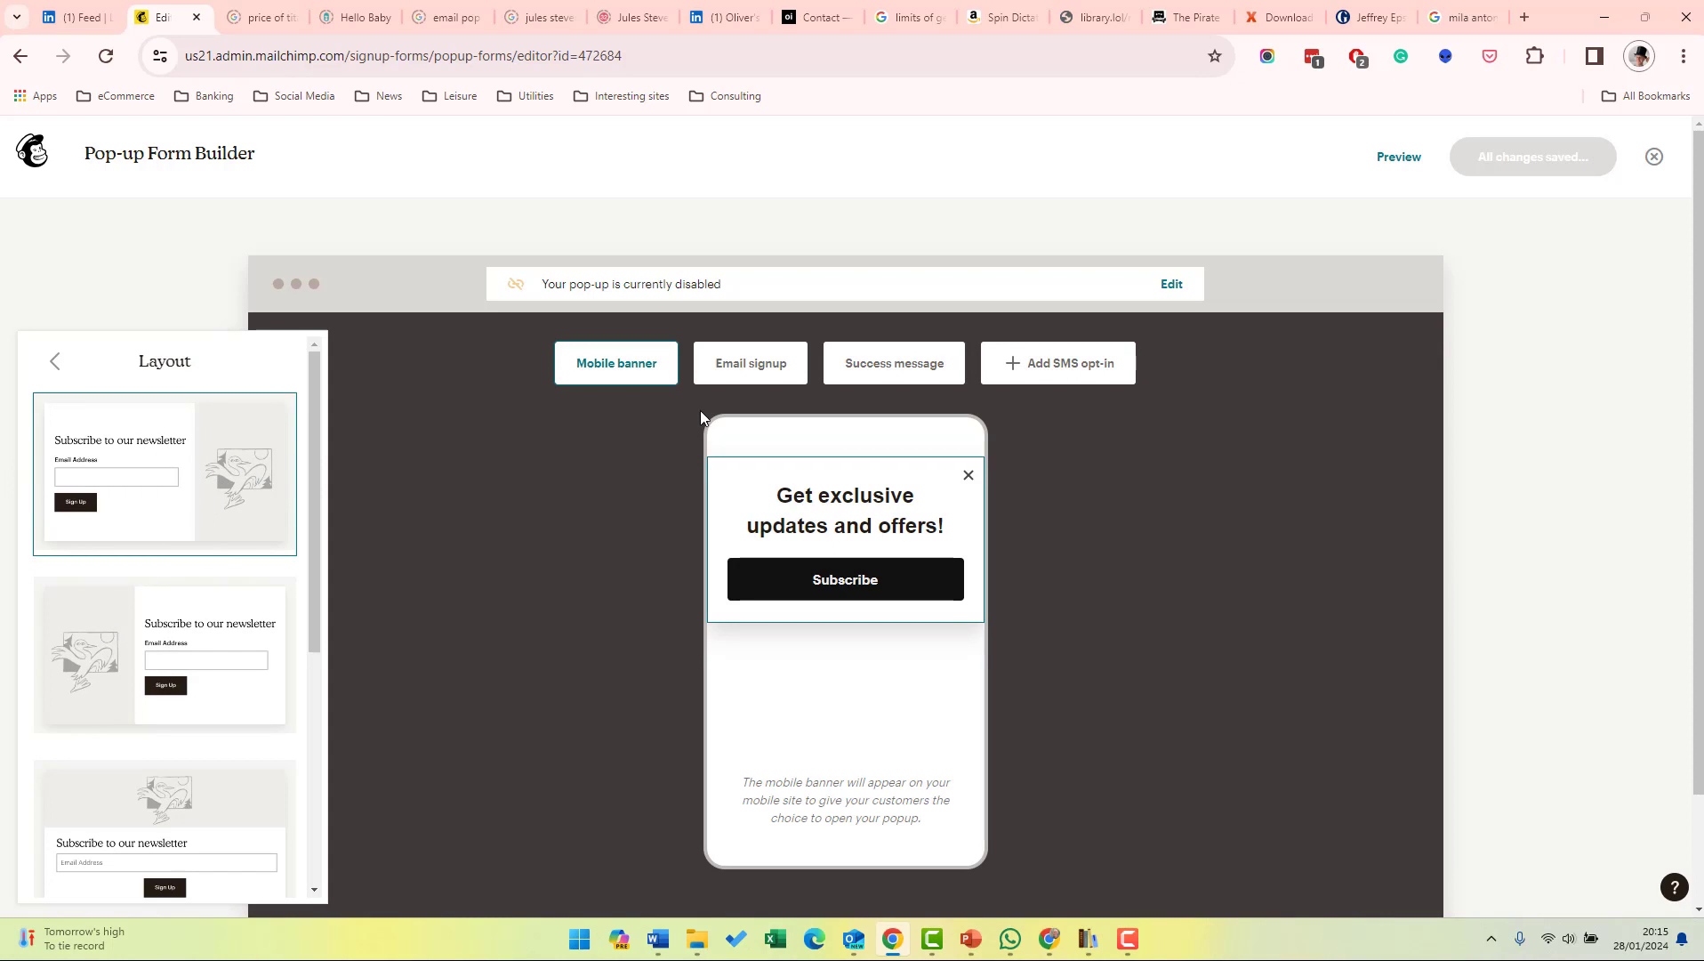
{"action": "left_click", "coordinate": [738, 367]}
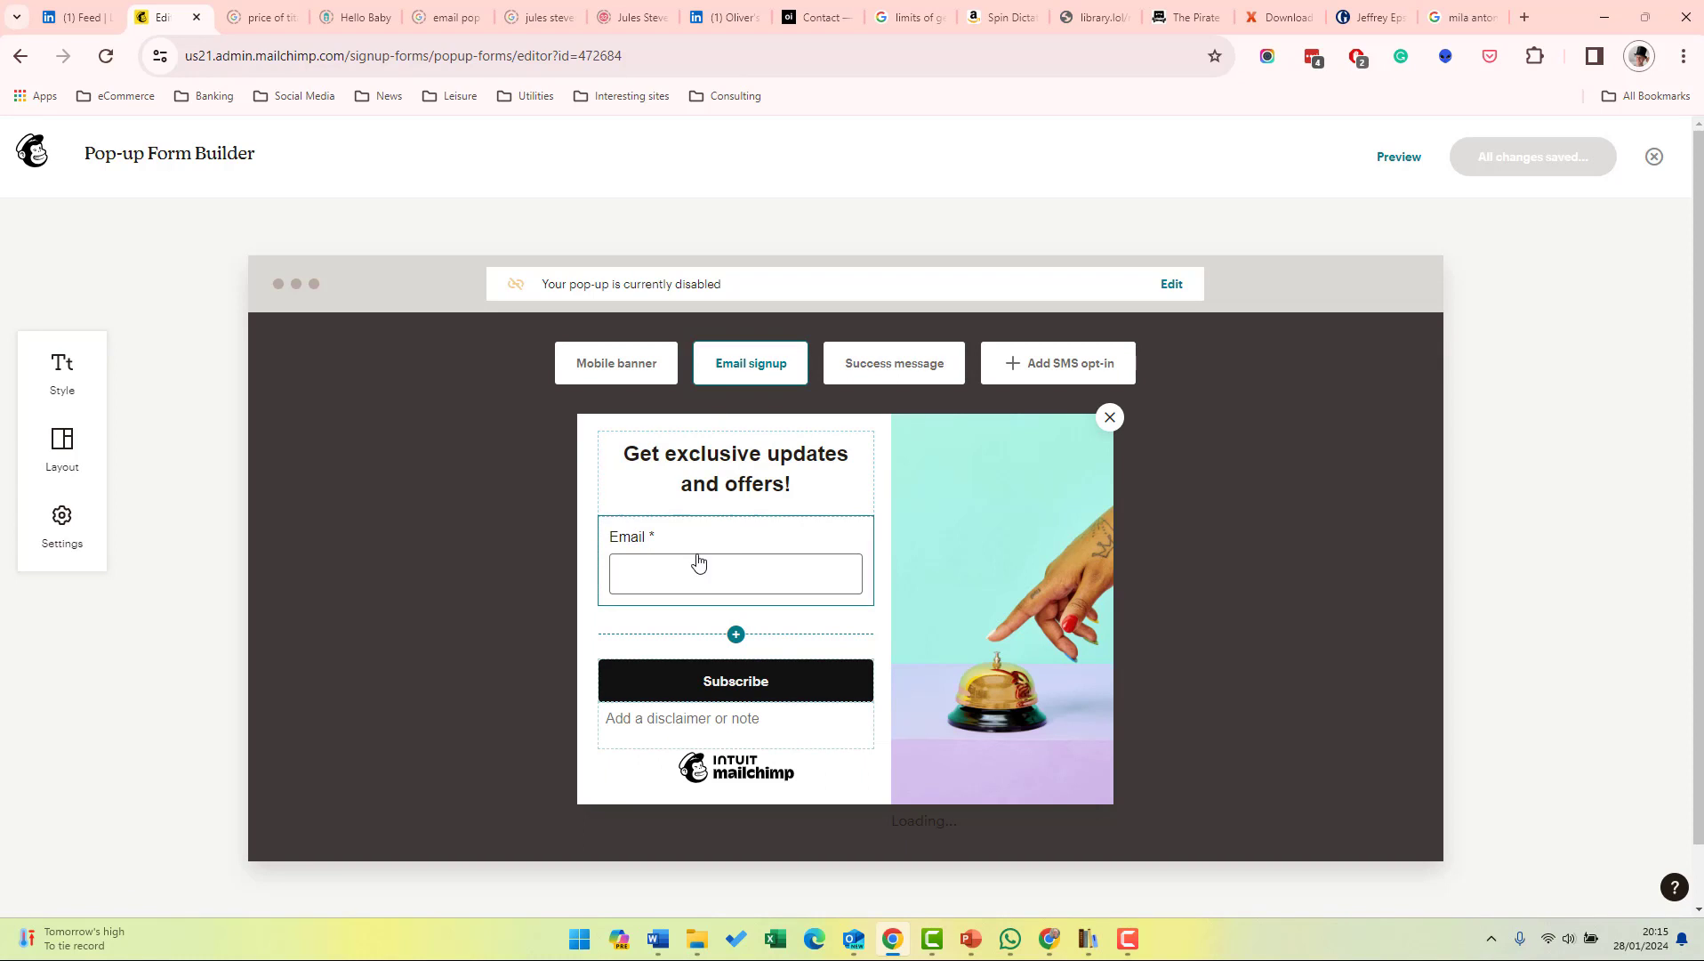
Open the side-image file library and the heading text, leaving both unchanged.
{"action": "mouse_move", "coordinate": [1015, 509]}
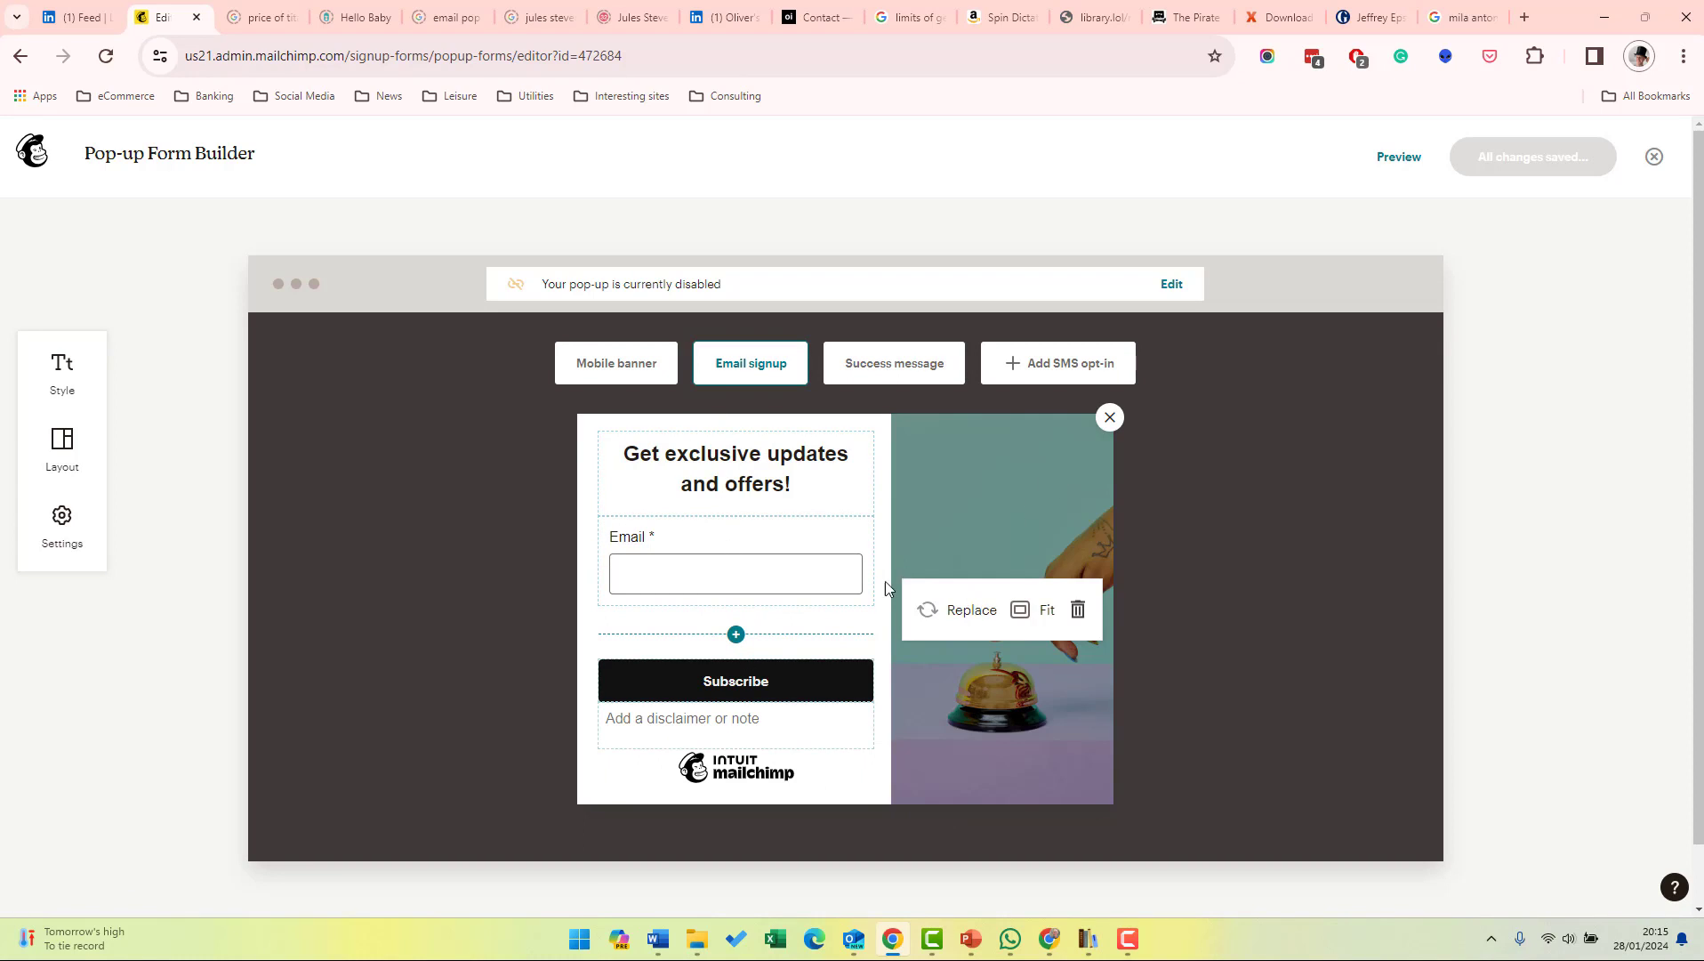
{"action": "left_click", "coordinate": [935, 612]}
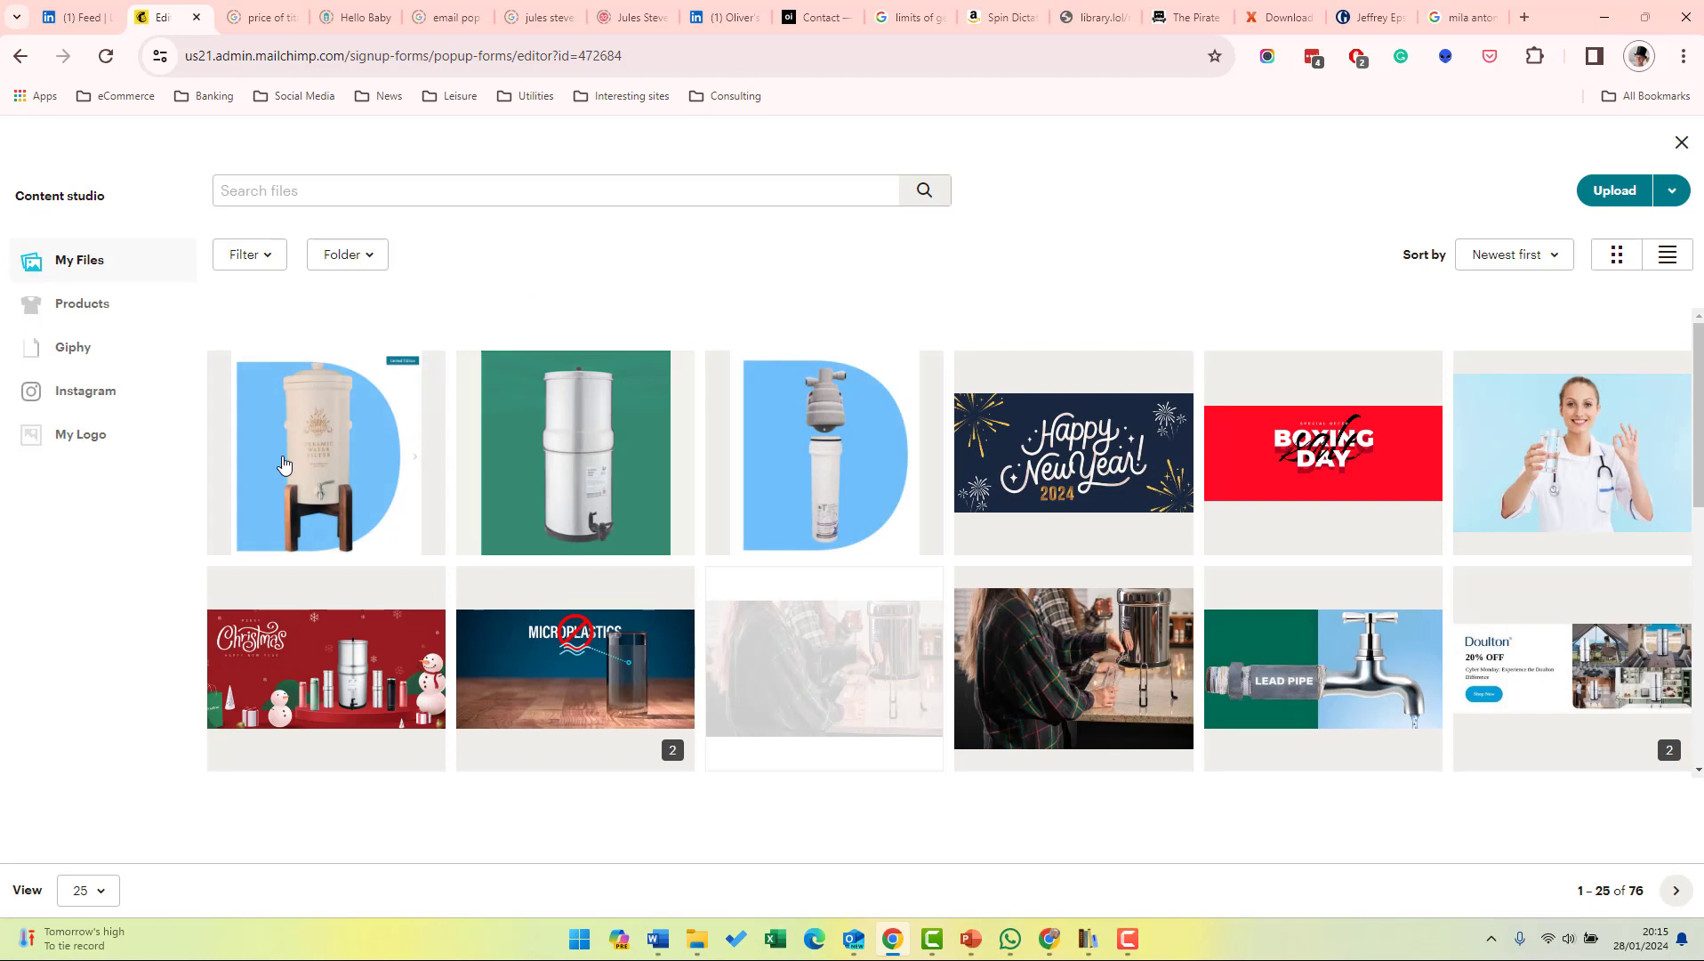
{"action": "left_click", "coordinate": [1681, 142]}
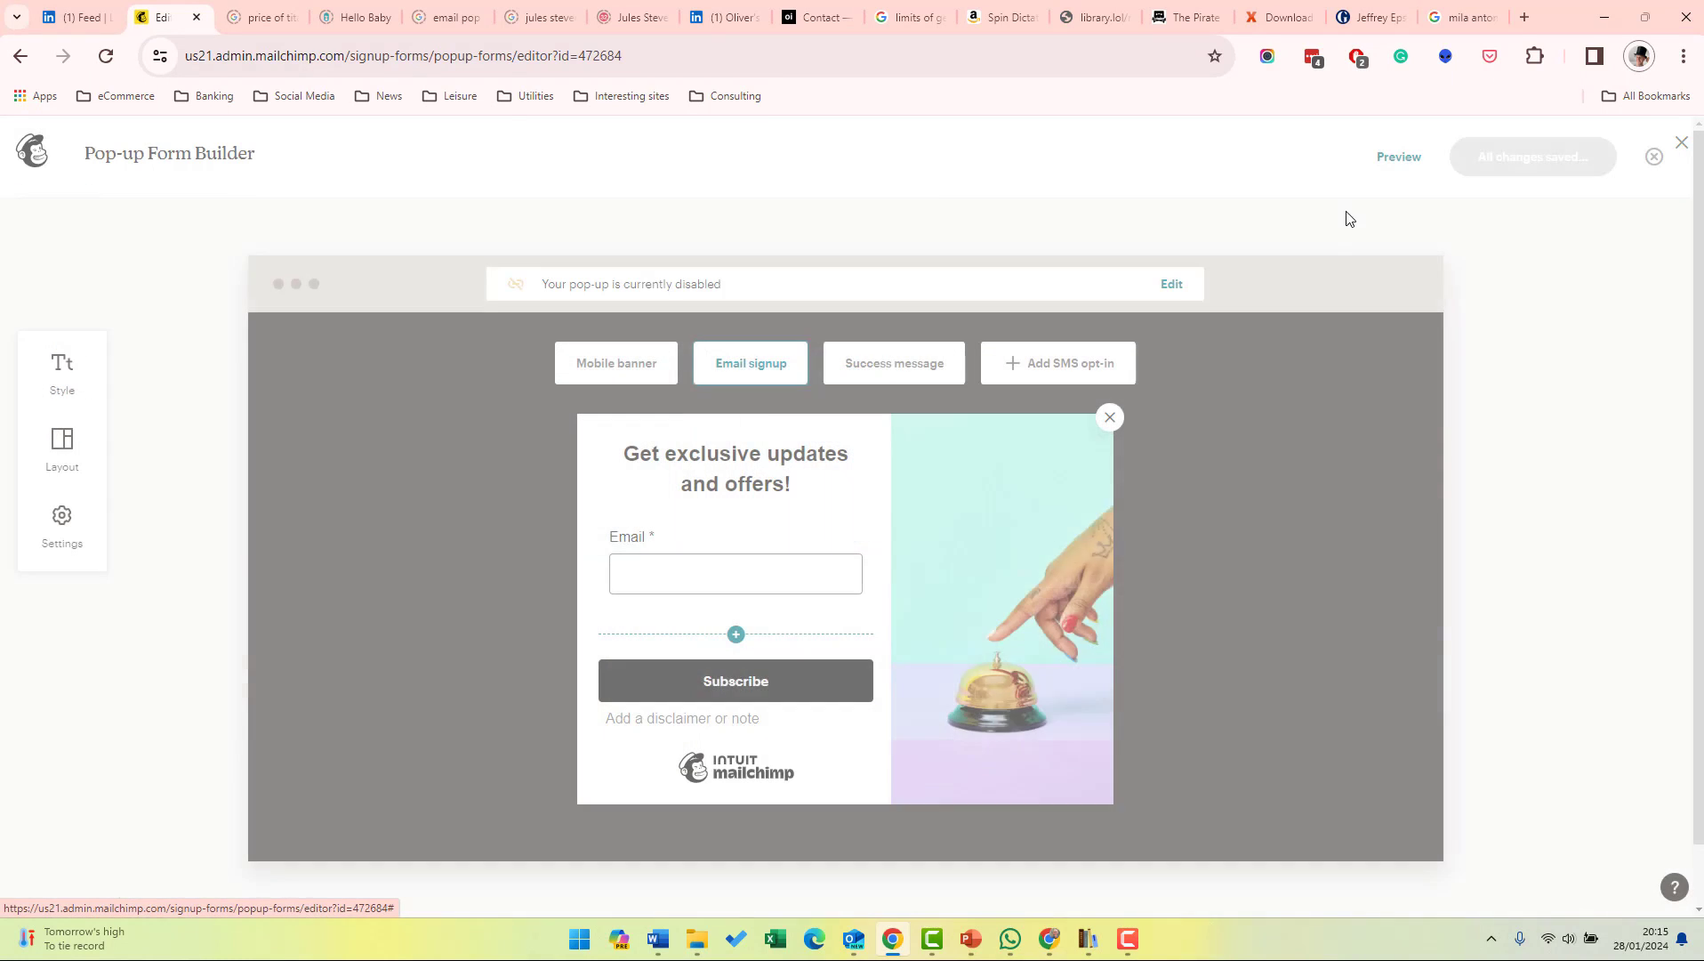
{"action": "left_click", "coordinate": [750, 455]}
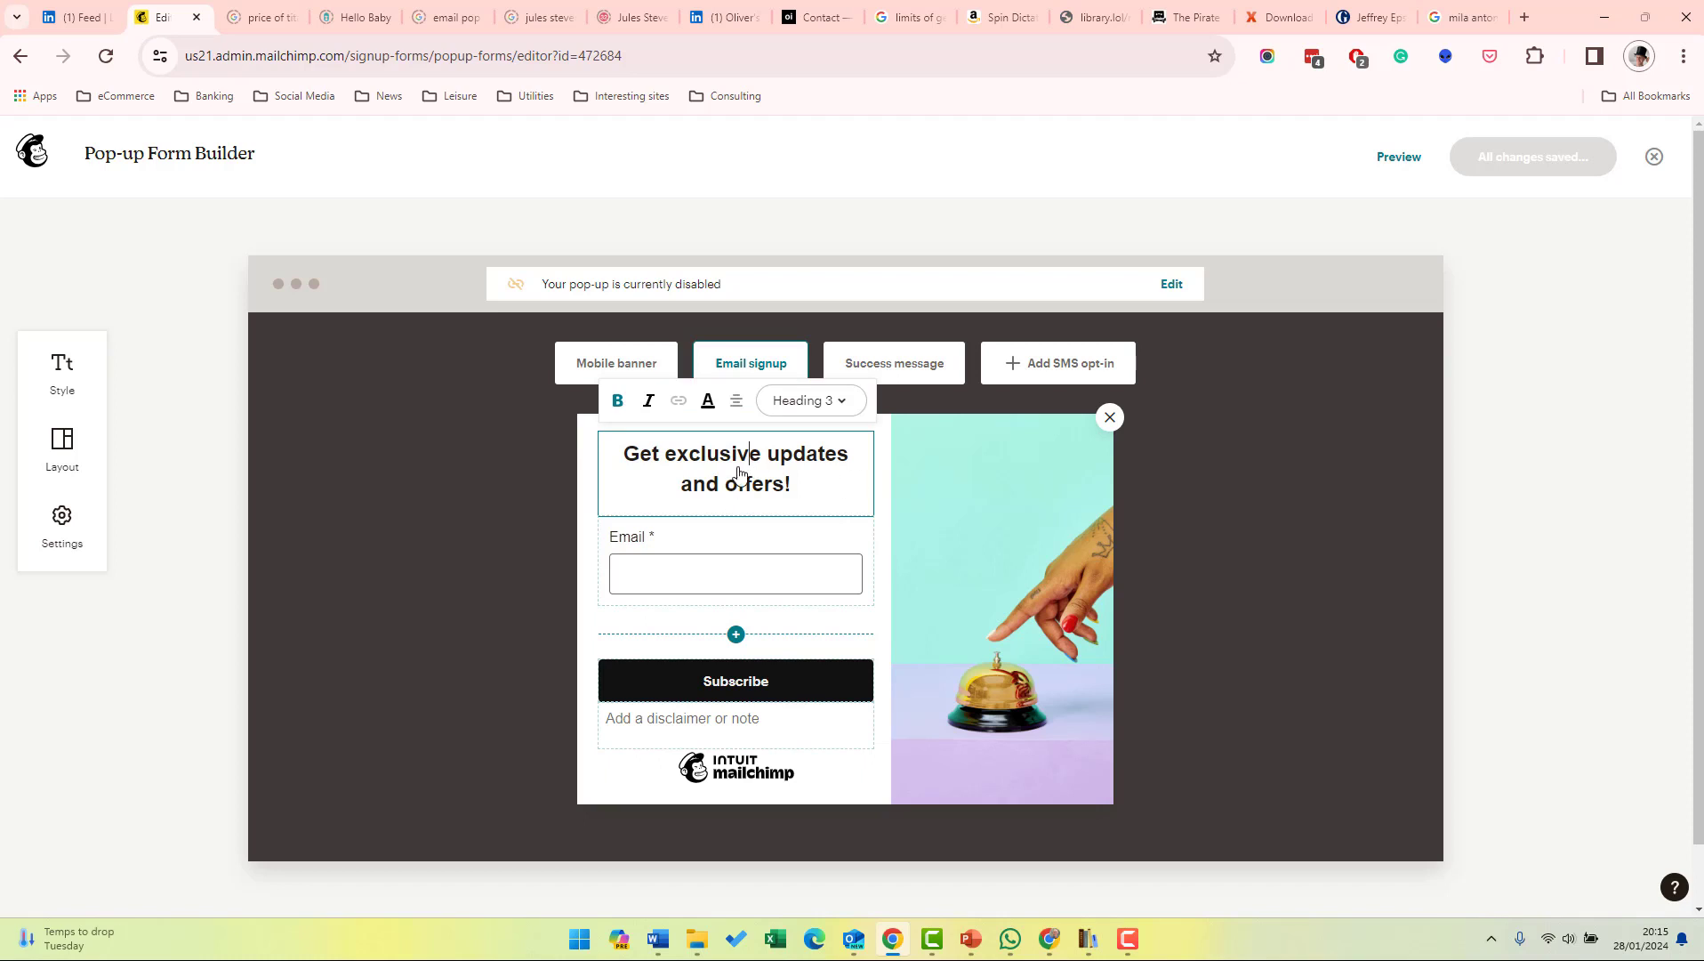
{"action": "left_click", "coordinate": [735, 635]}
Add First Name and Last Name fields beneath the Email field.
{"action": "left_click", "coordinate": [736, 634]}
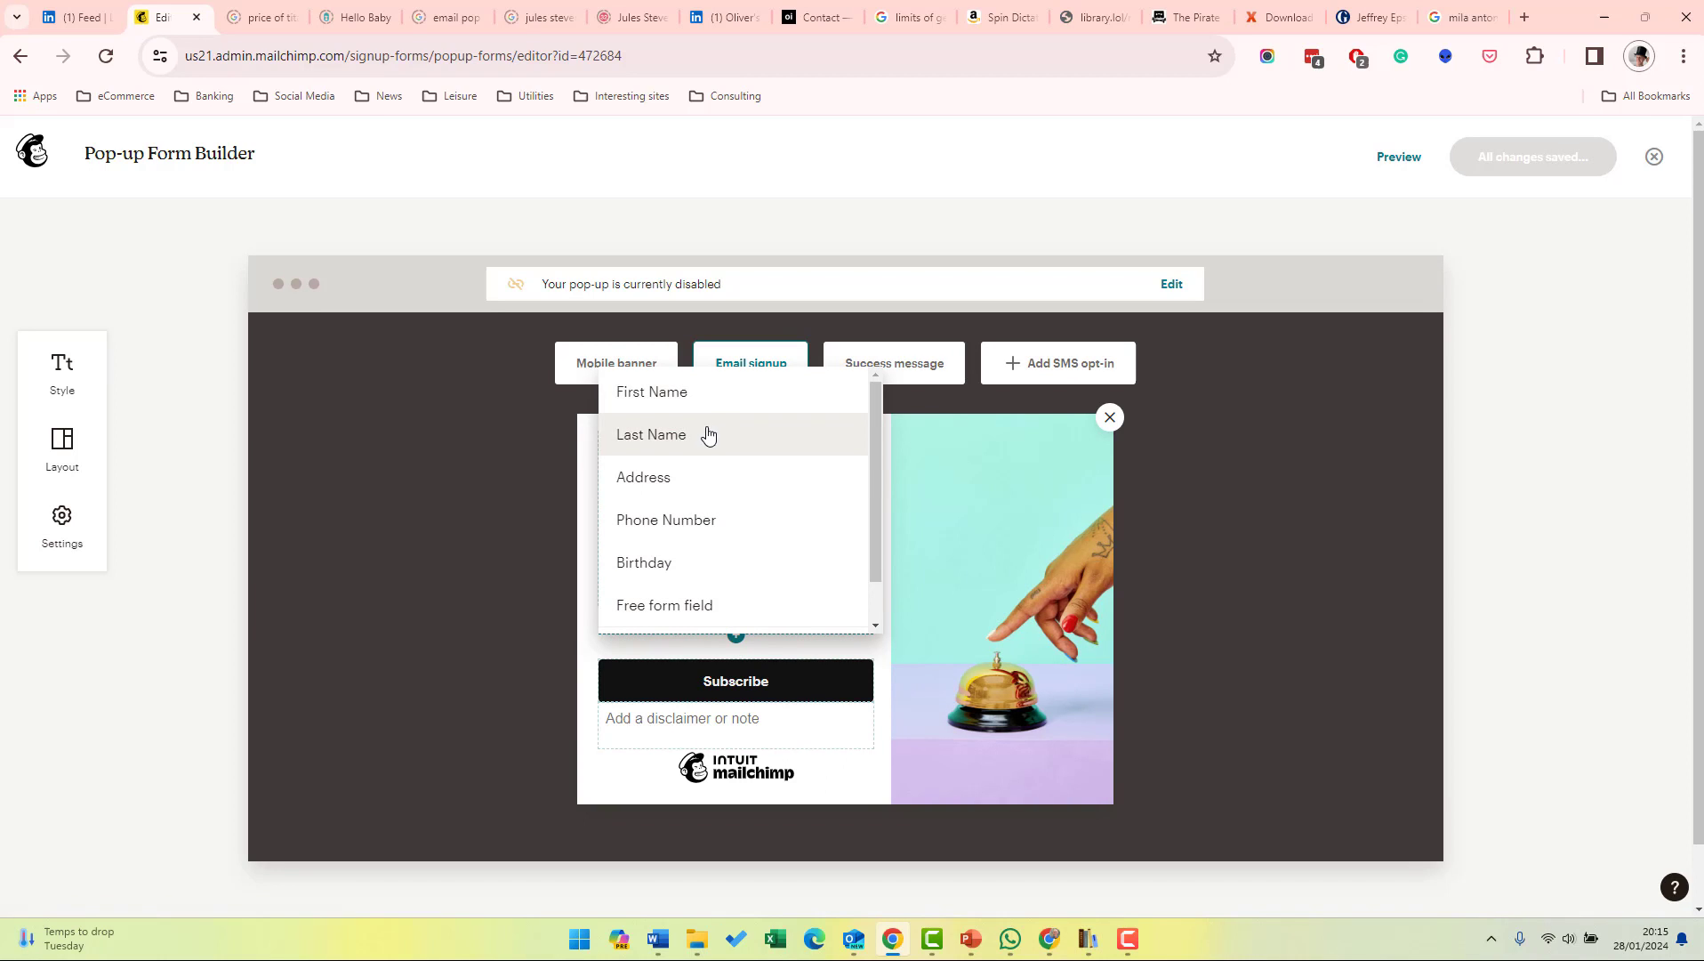
{"action": "left_click_drag", "start_coordinate": [874, 459], "coordinate": [874, 490]}
{"action": "scroll", "coordinate": [875, 490], "scroll_direction": "up", "scroll_amount": 1}
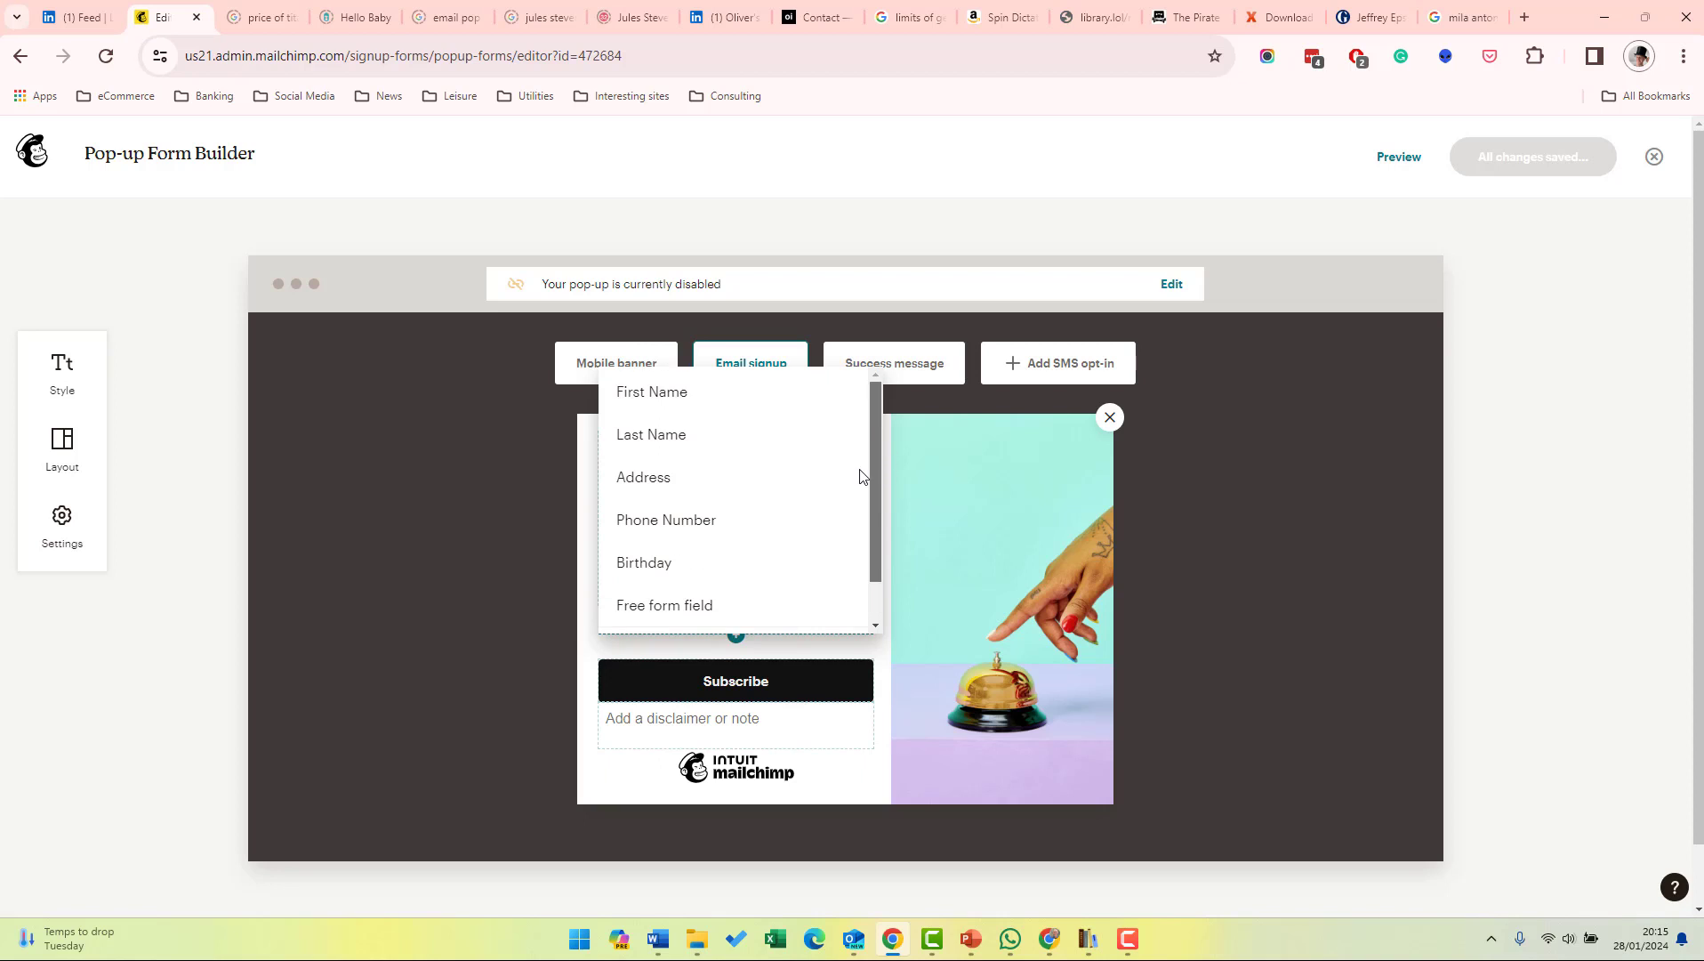
{"action": "left_click", "coordinate": [661, 402]}
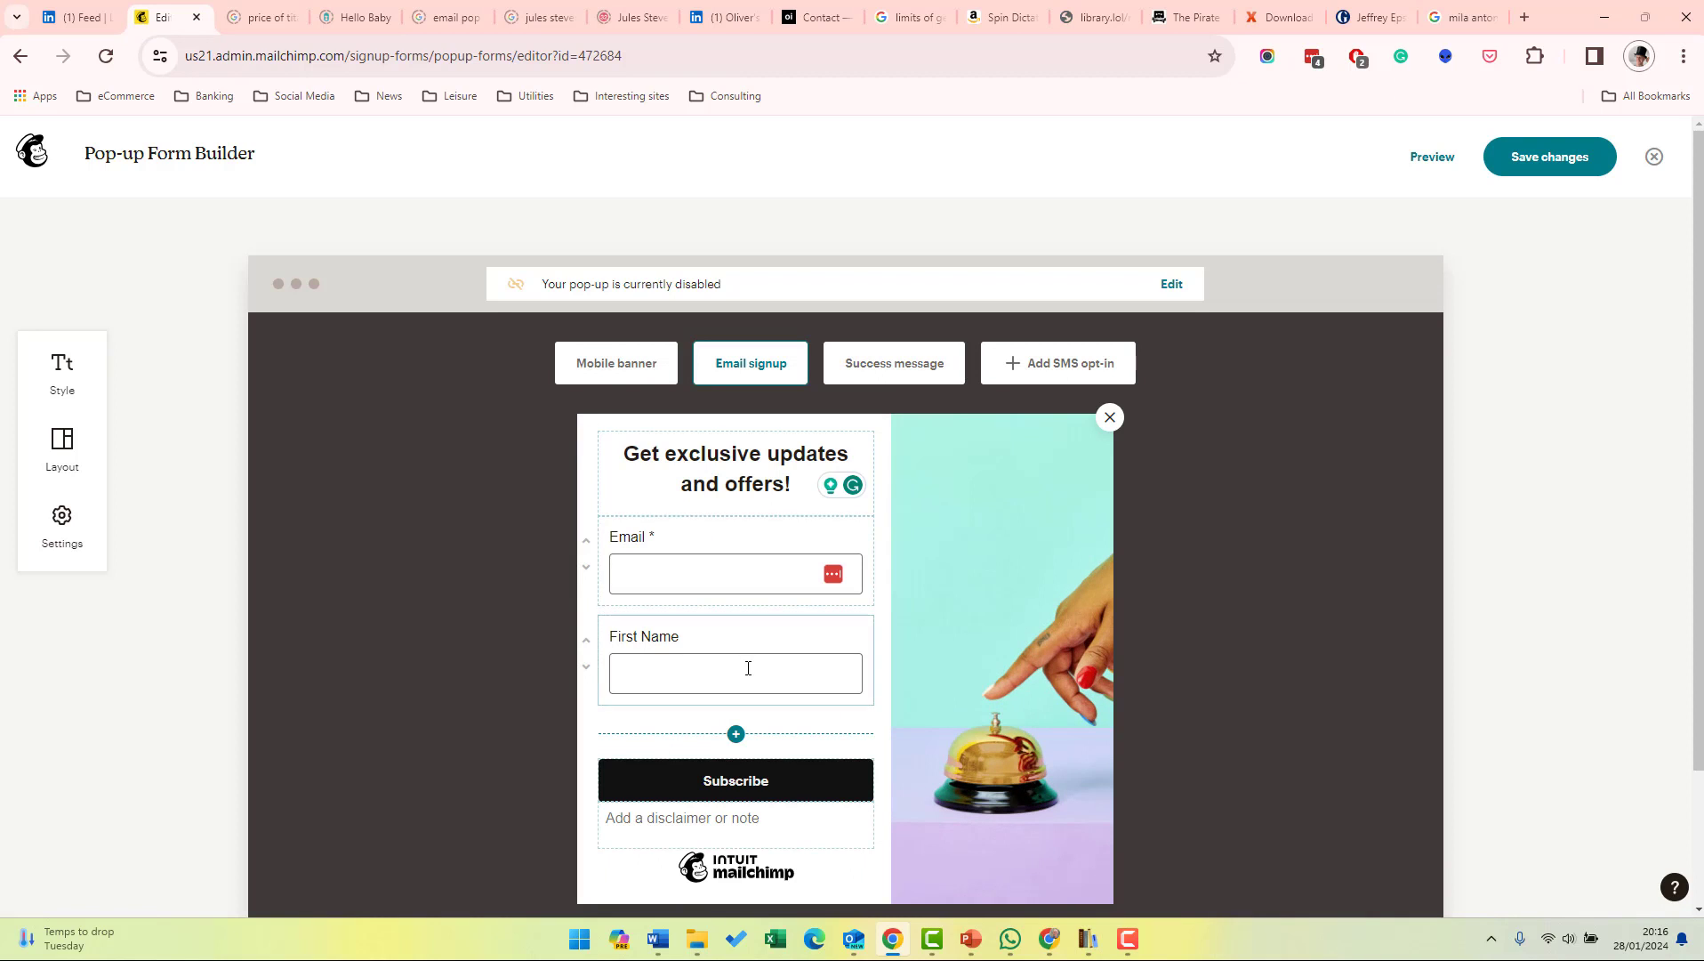
{"action": "left_click", "coordinate": [734, 732]}
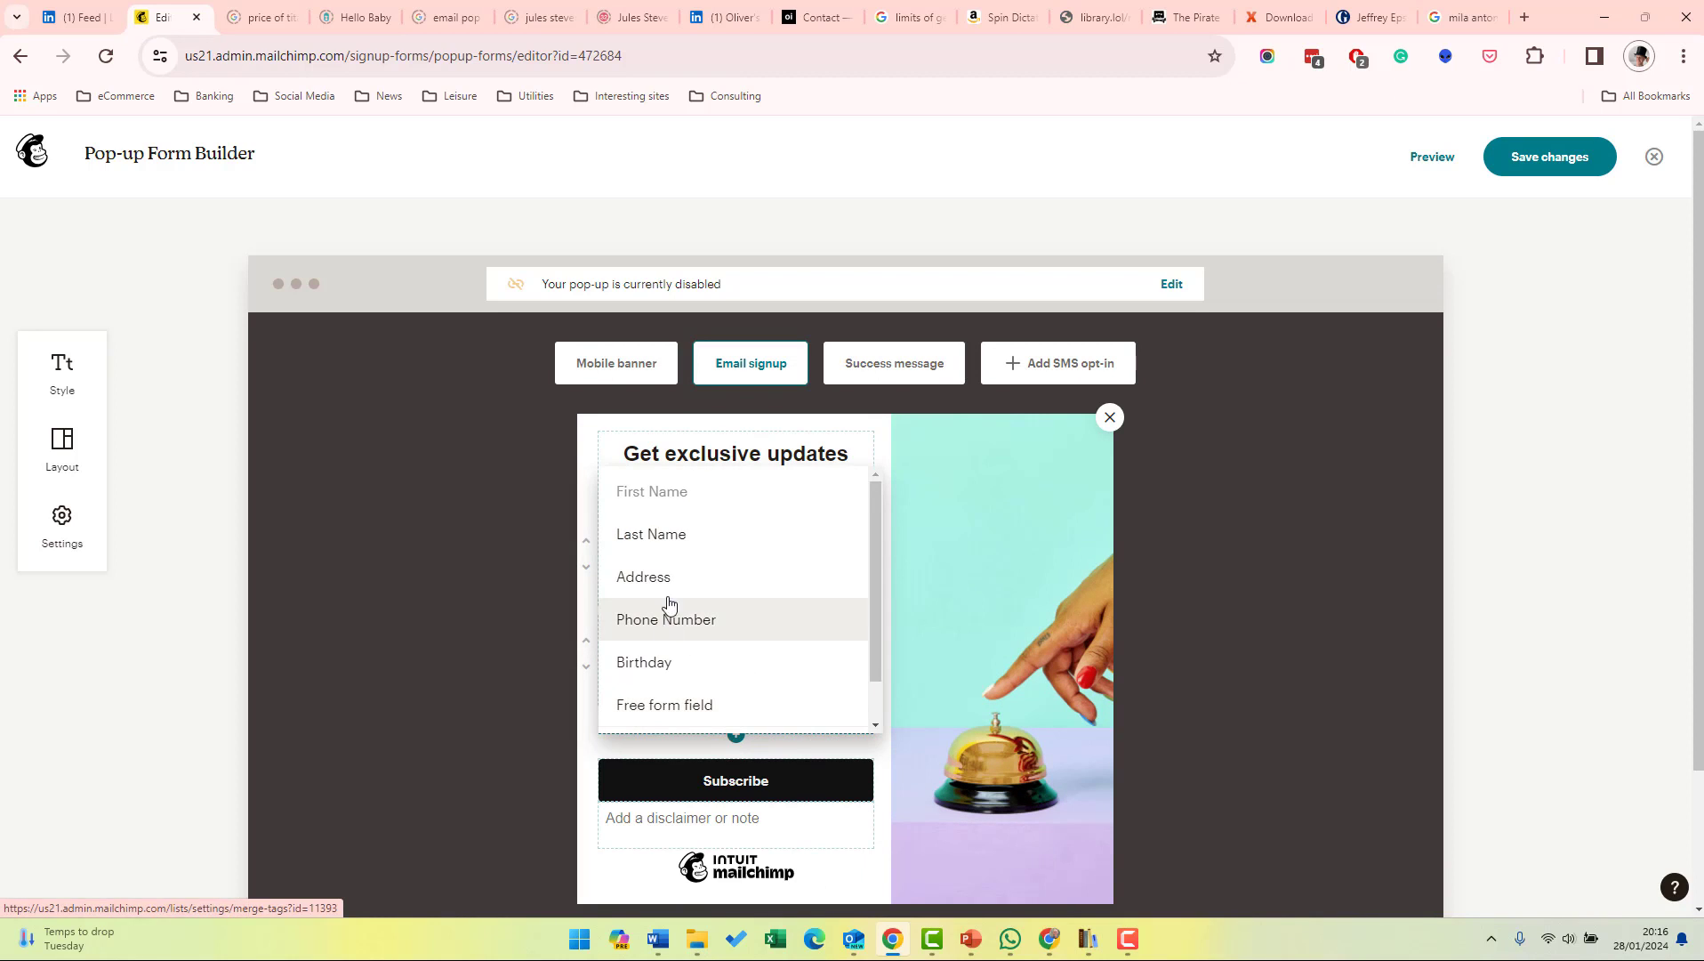
{"action": "left_click", "coordinate": [677, 538]}
{"action": "left_click", "coordinate": [616, 363]}
{"action": "left_click", "coordinate": [762, 368]}
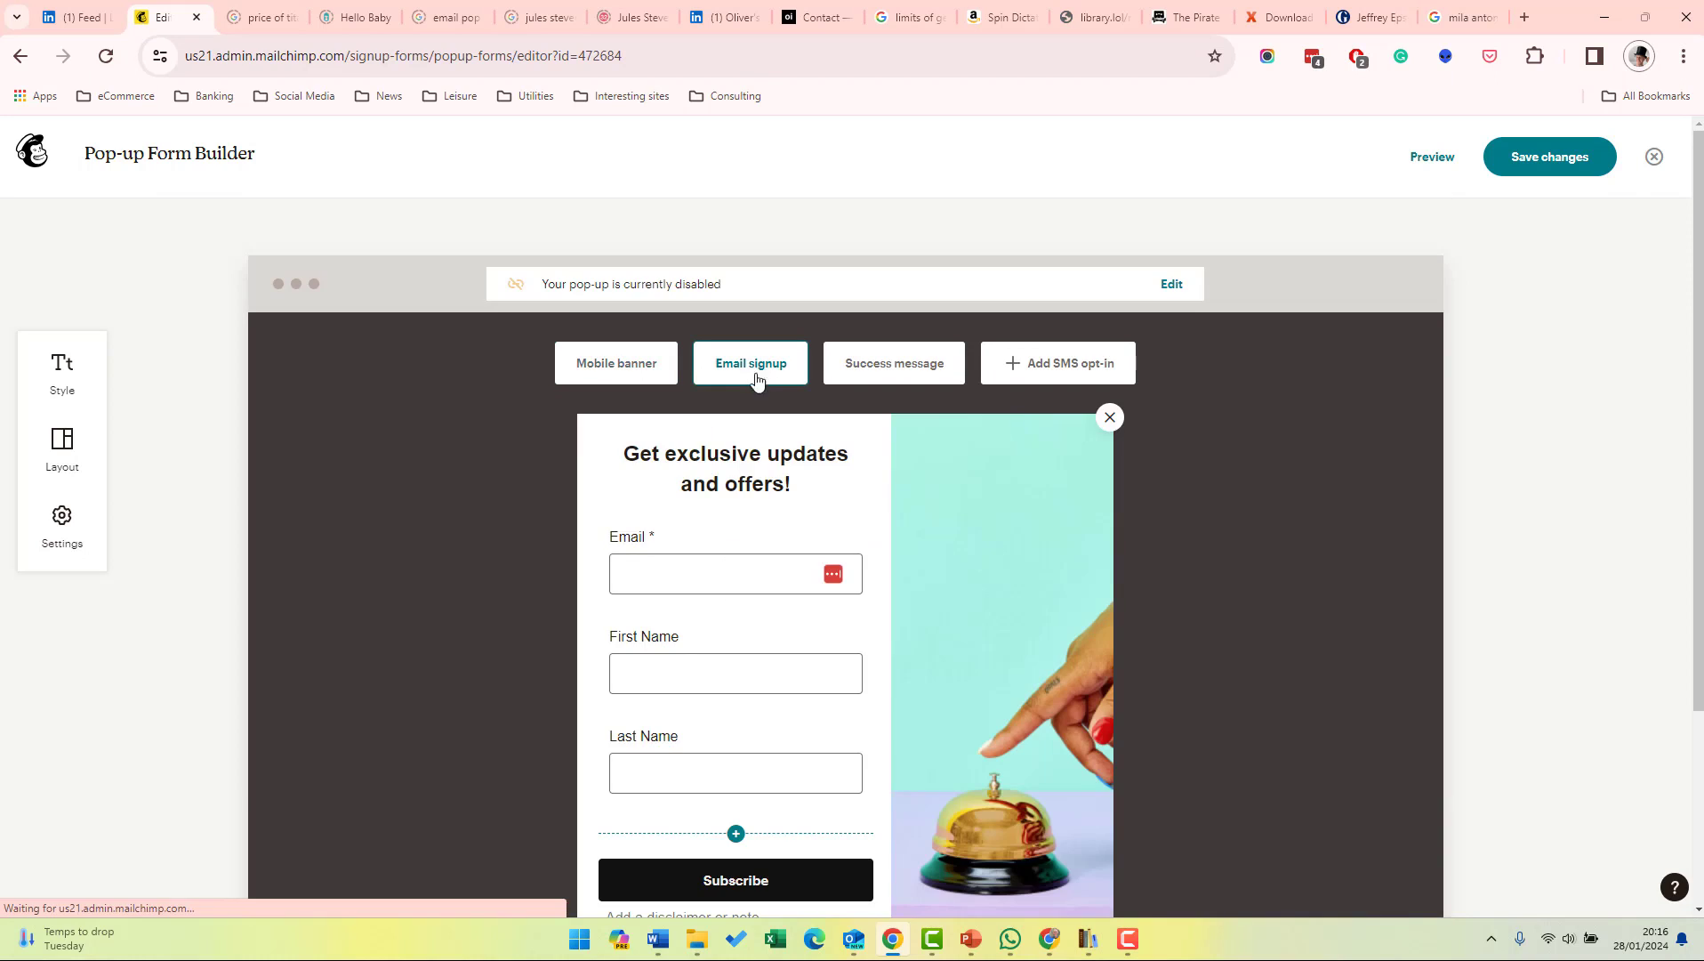
Preview the Mobile banner and the 'Thanks for subscribing!' success message.
{"action": "left_click", "coordinate": [617, 363]}
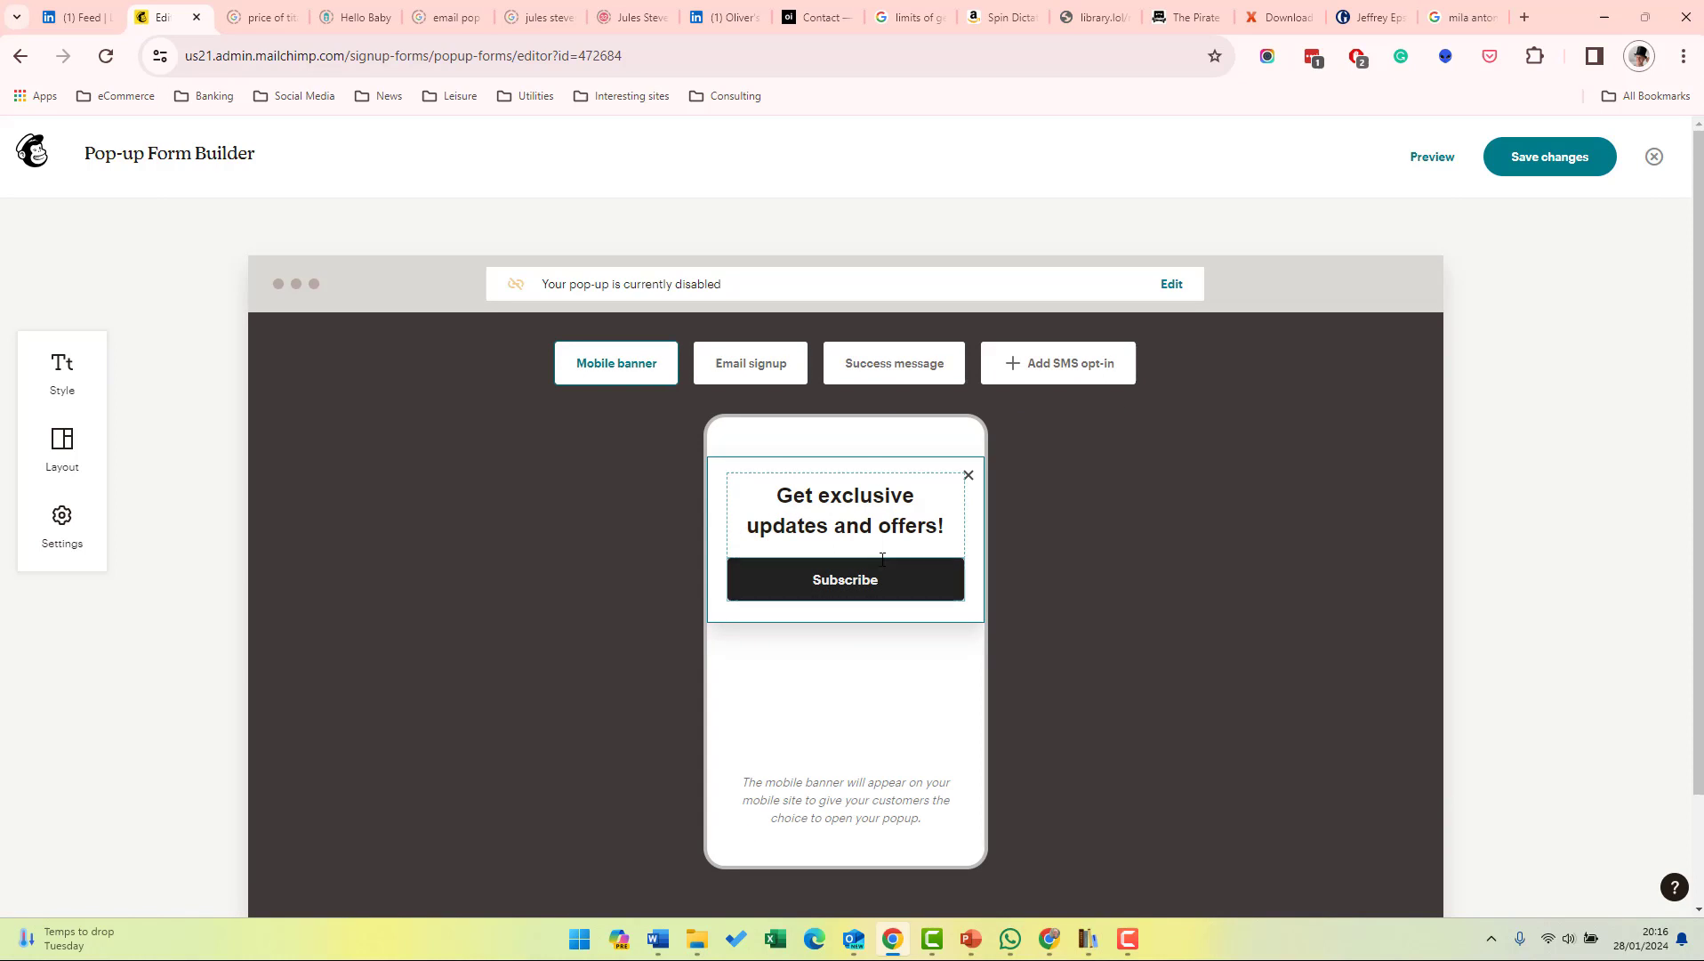
{"action": "left_click", "coordinate": [904, 369]}
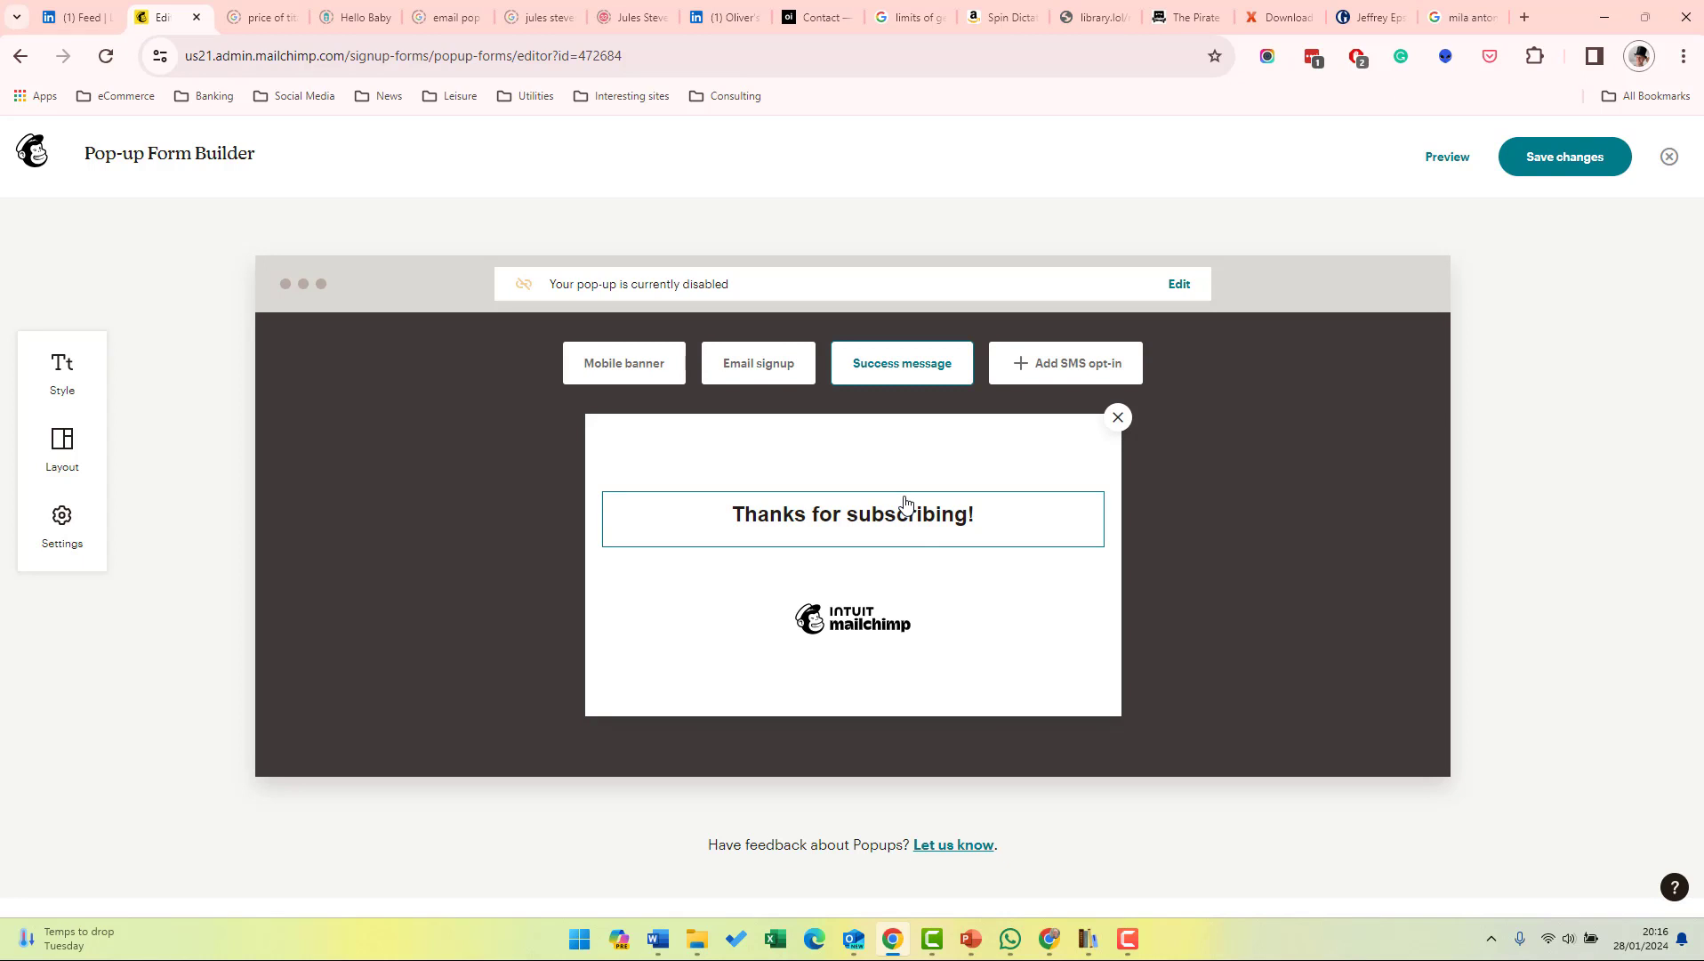
Open the pop-up Settings and review General display timing, keeping Immediately, and the banner settings.
{"action": "left_click", "coordinate": [64, 532]}
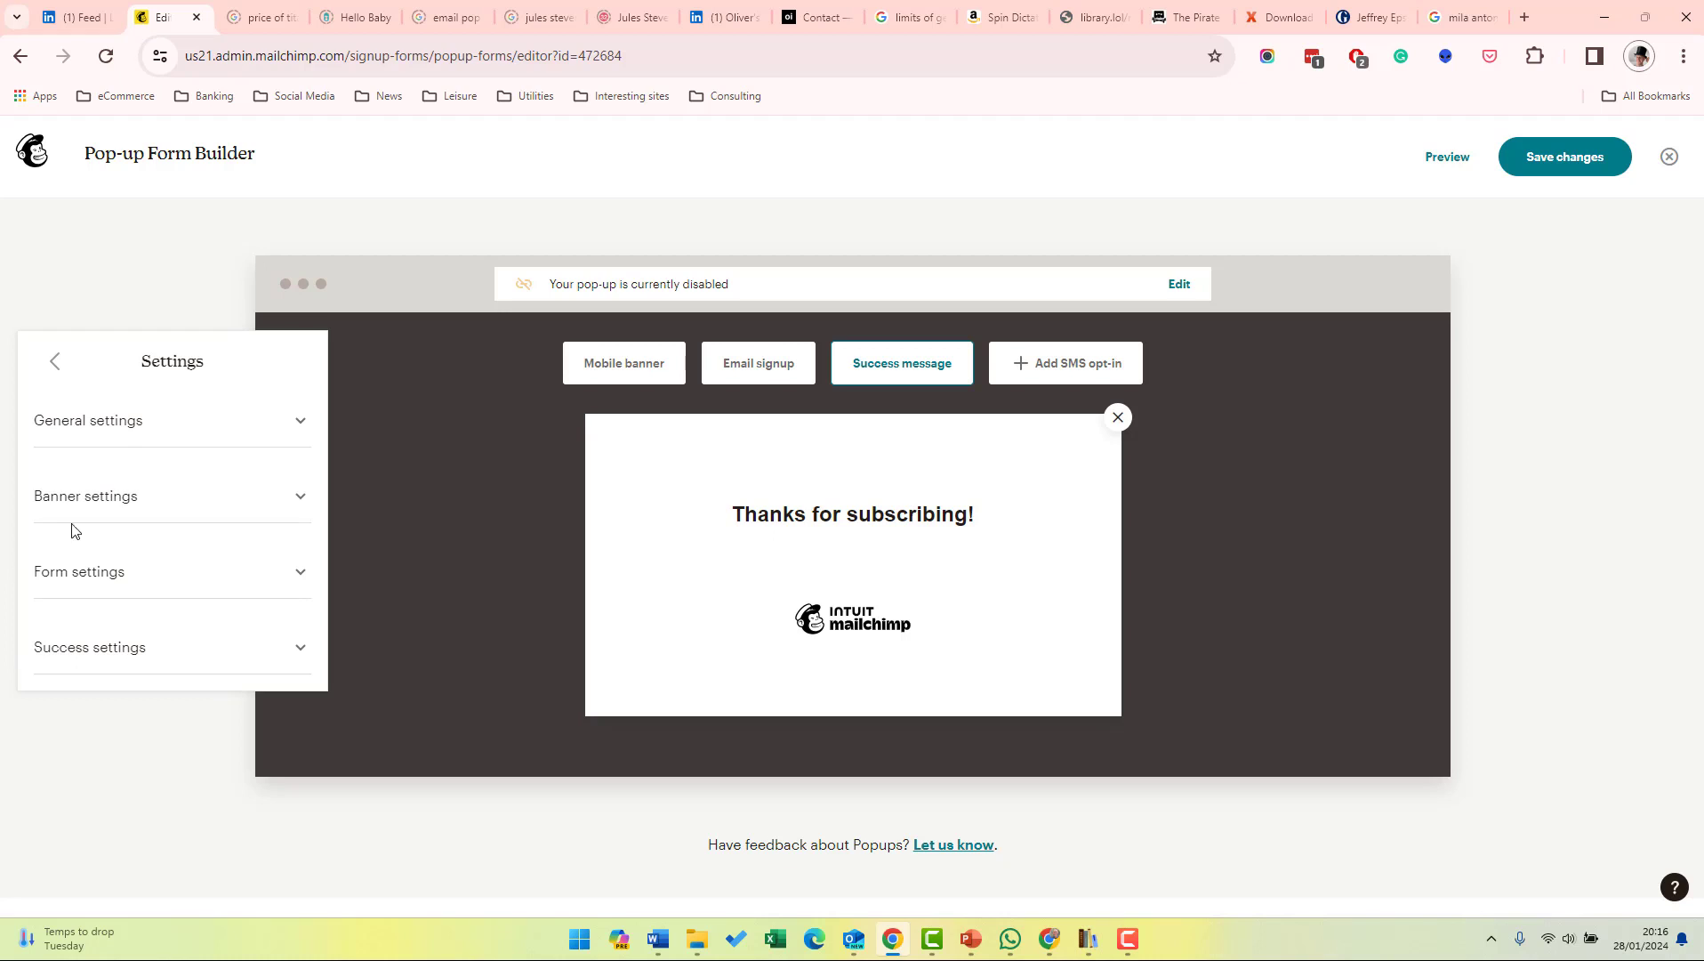
{"action": "left_click", "coordinate": [139, 425]}
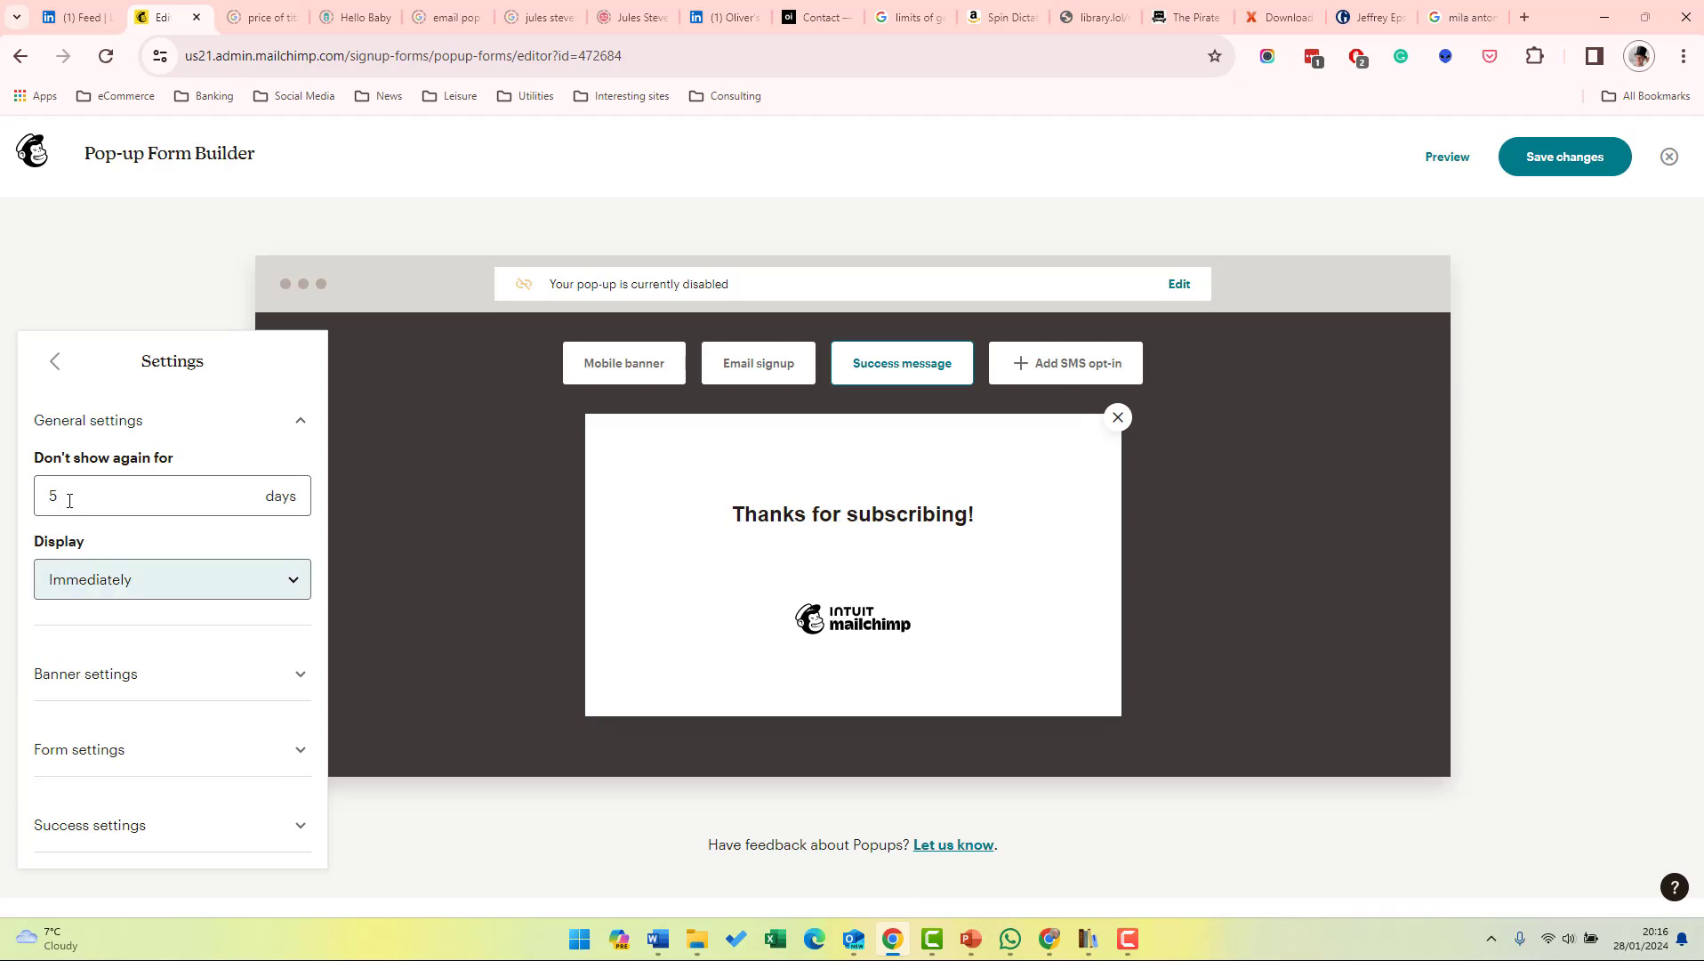
{"action": "left_click", "coordinate": [189, 585]}
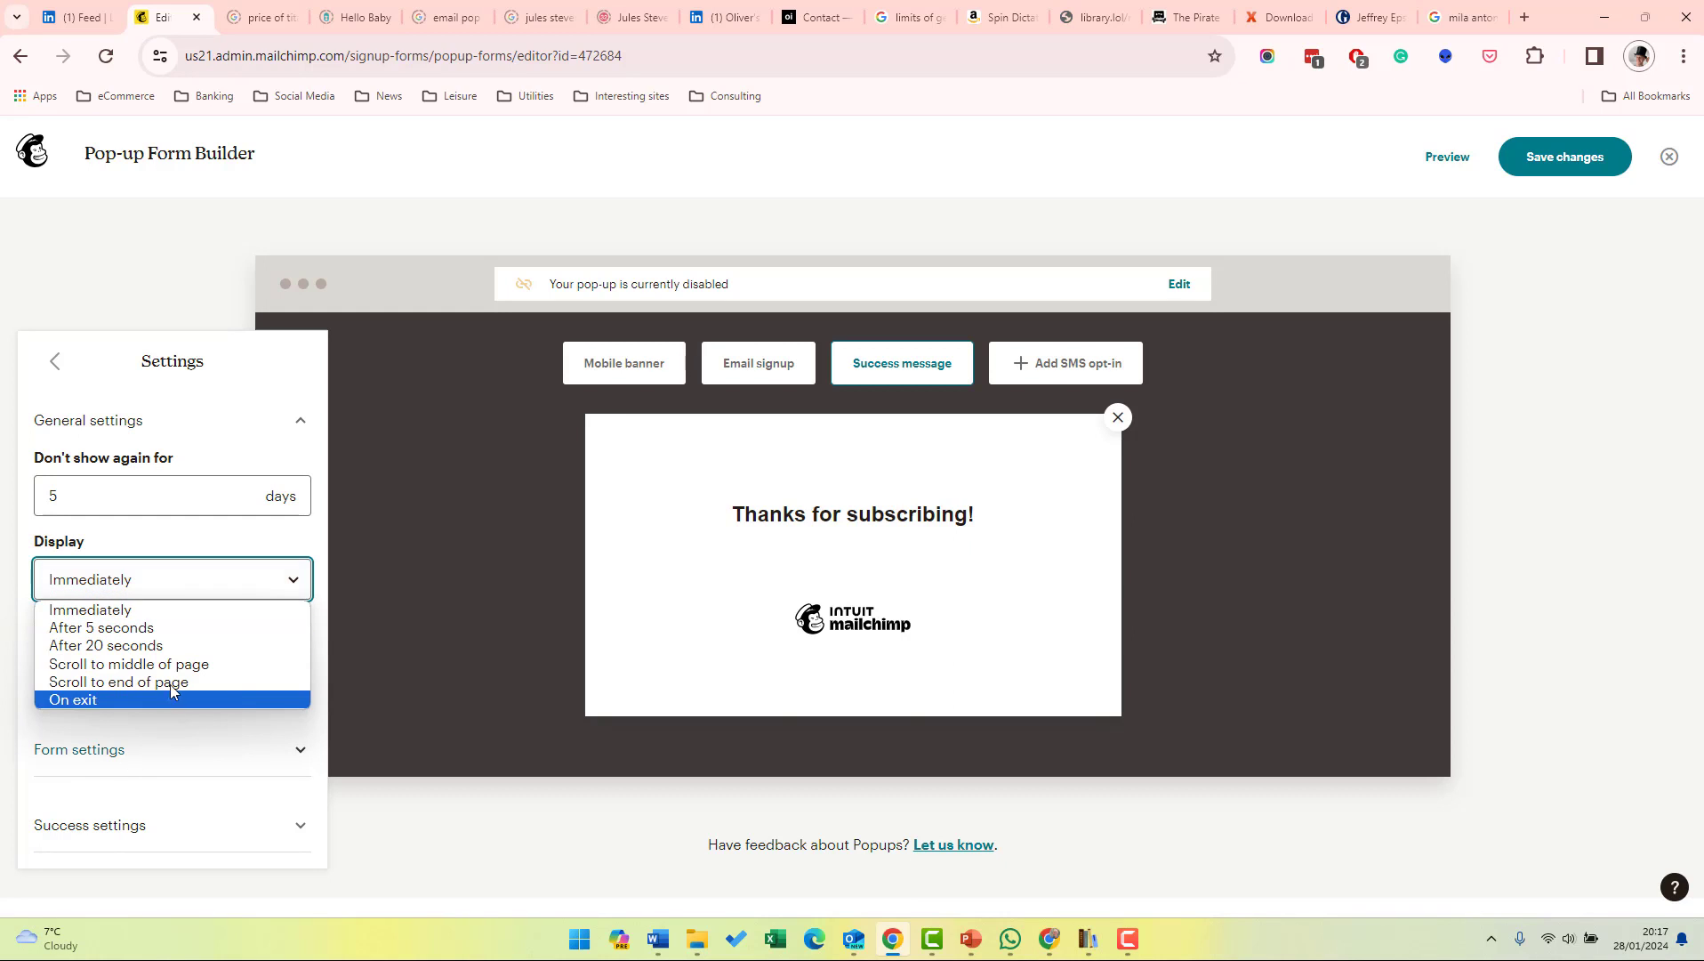
{"action": "left_click", "coordinate": [80, 497]}
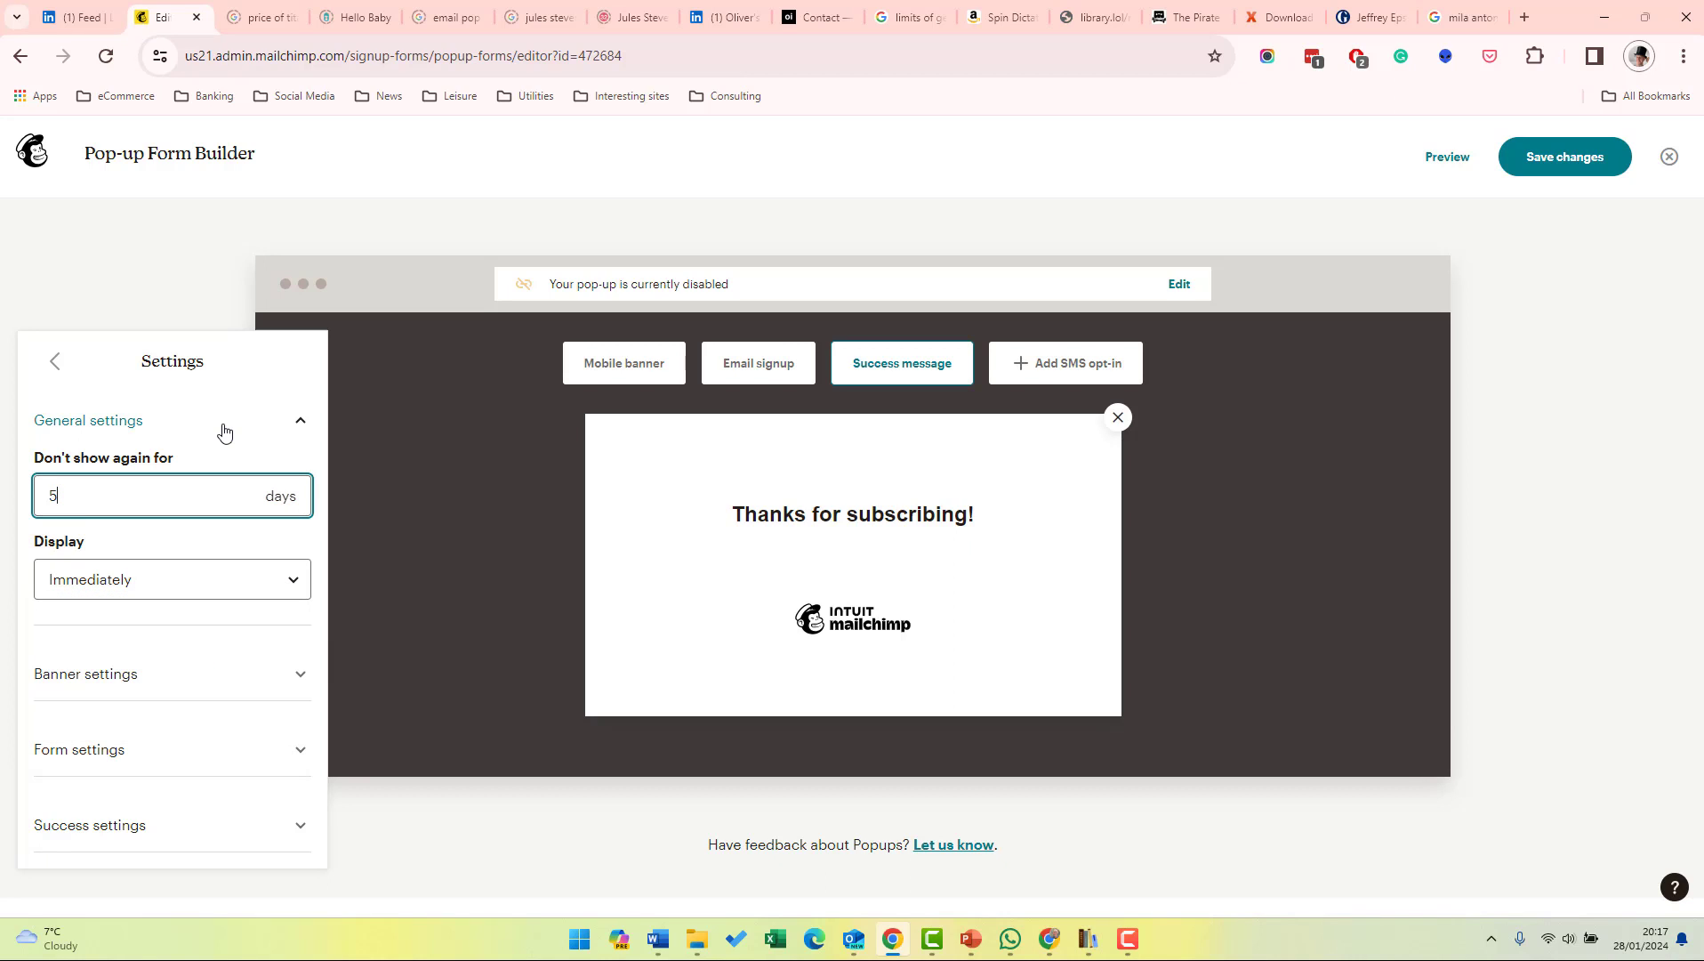
{"action": "left_click", "coordinate": [224, 427]}
{"action": "left_click", "coordinate": [137, 503]}
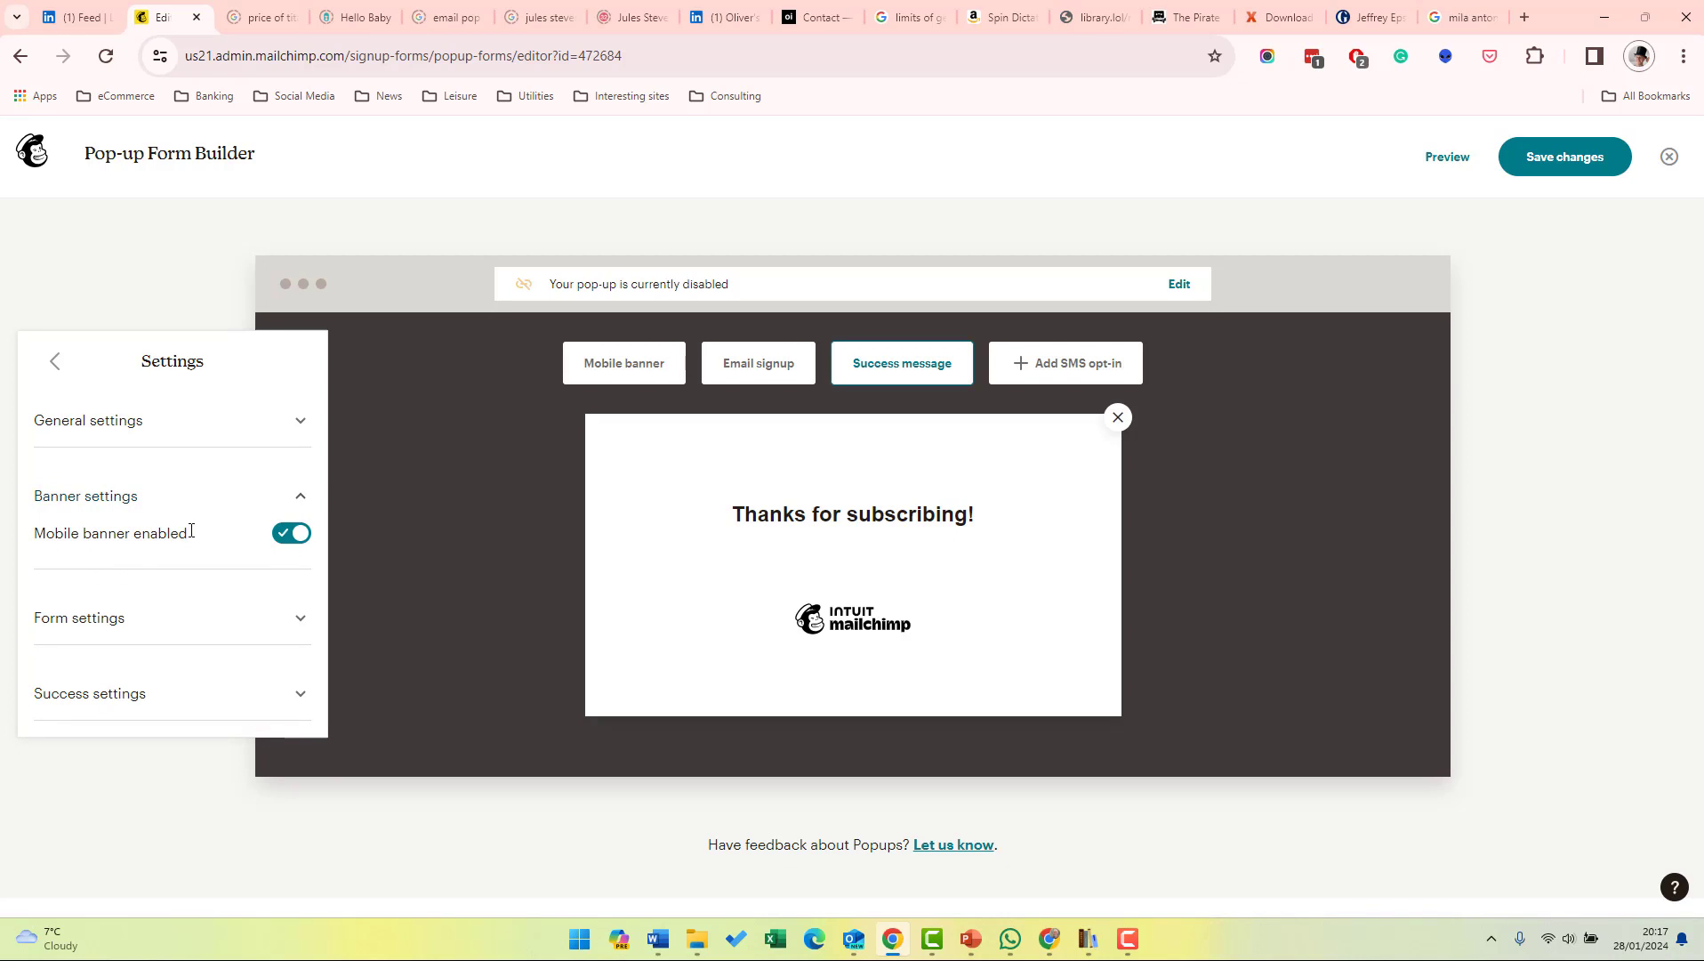
Switch off Show Mailchimp badge in Form settings, check Success settings, and close Settings.
{"action": "left_click", "coordinate": [97, 628]}
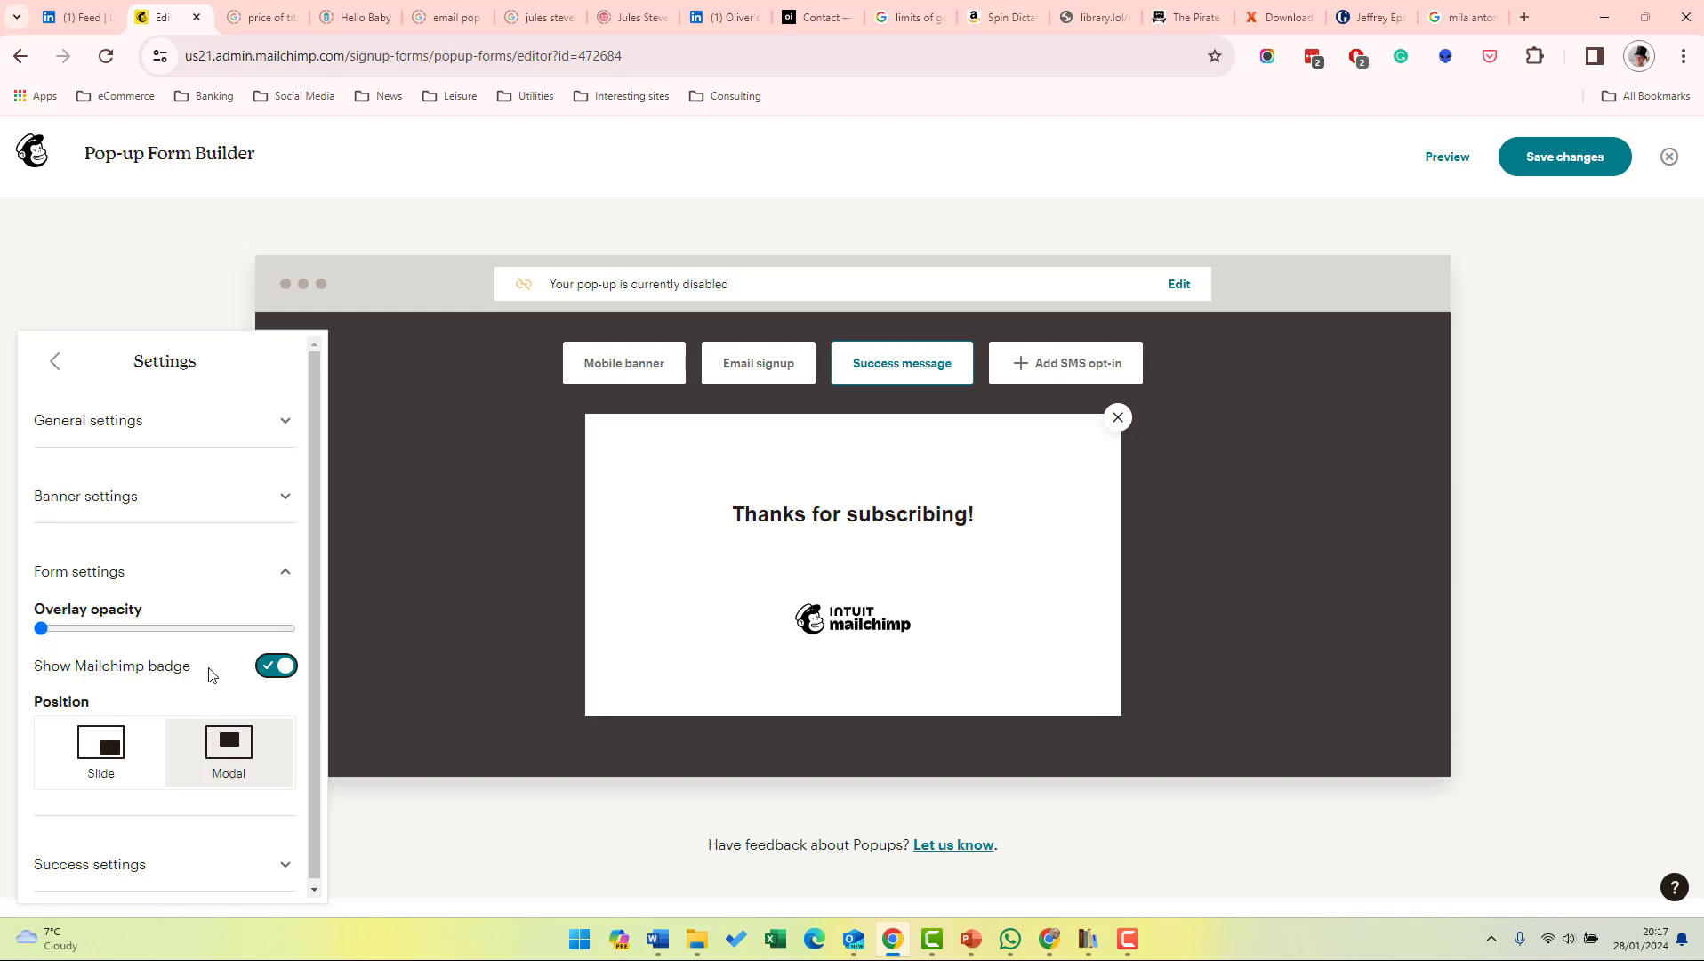
{"action": "left_click", "coordinate": [269, 675]}
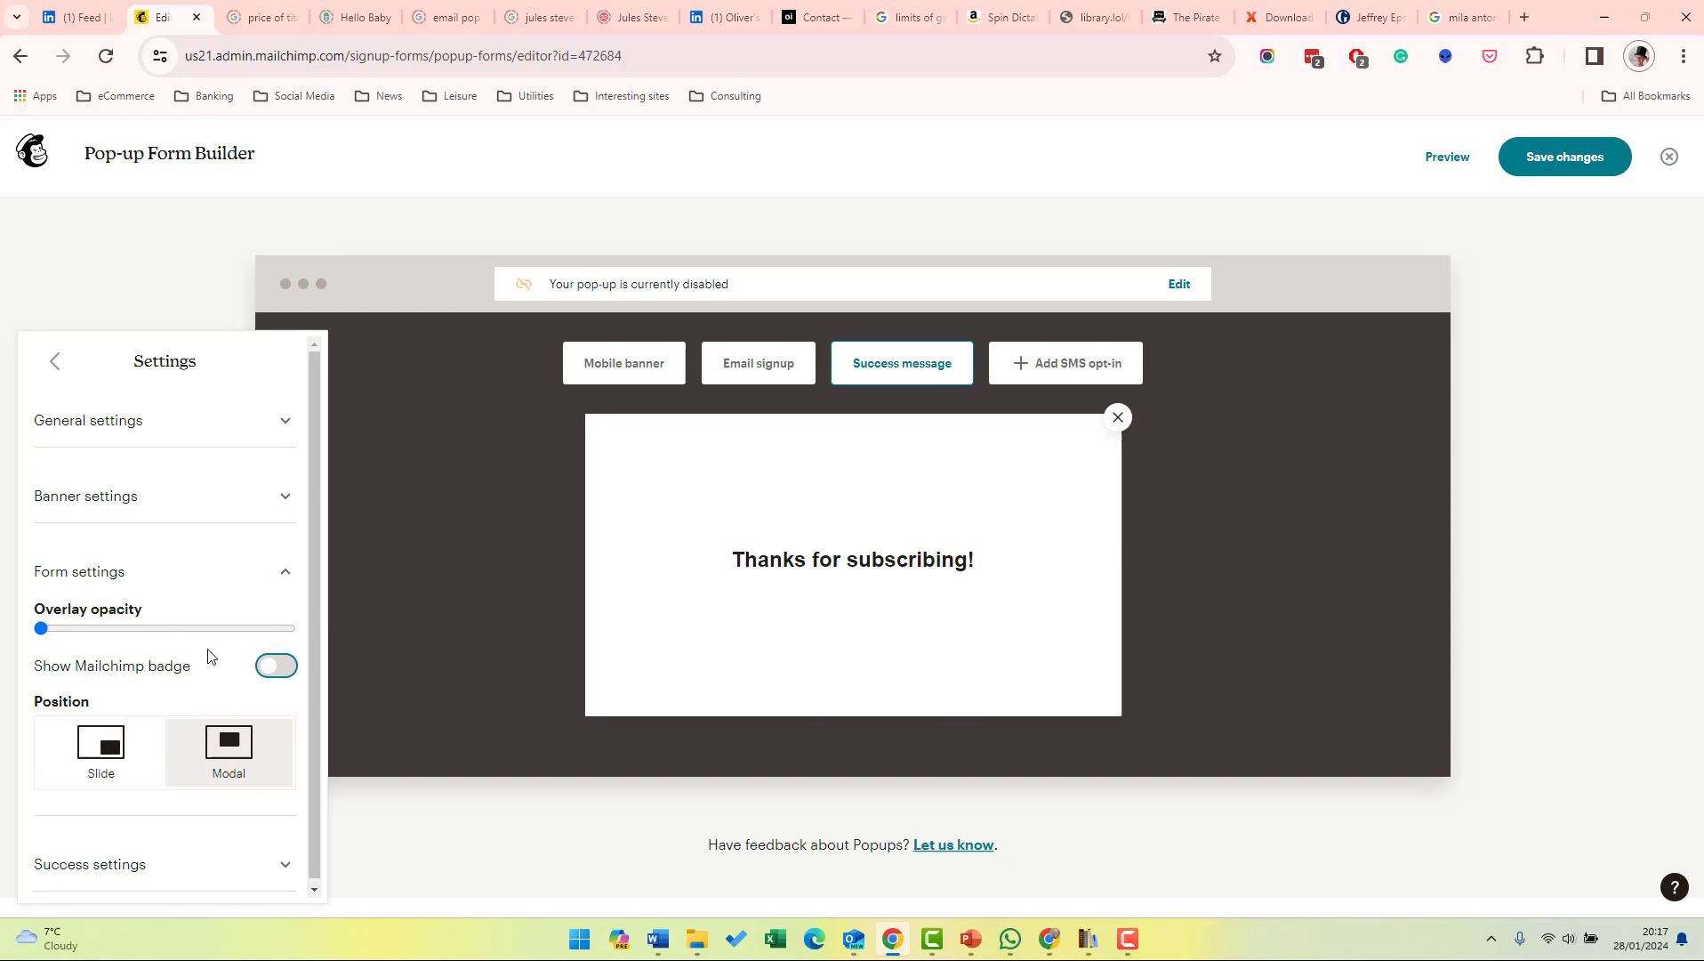
{"action": "left_click", "coordinate": [53, 750]}
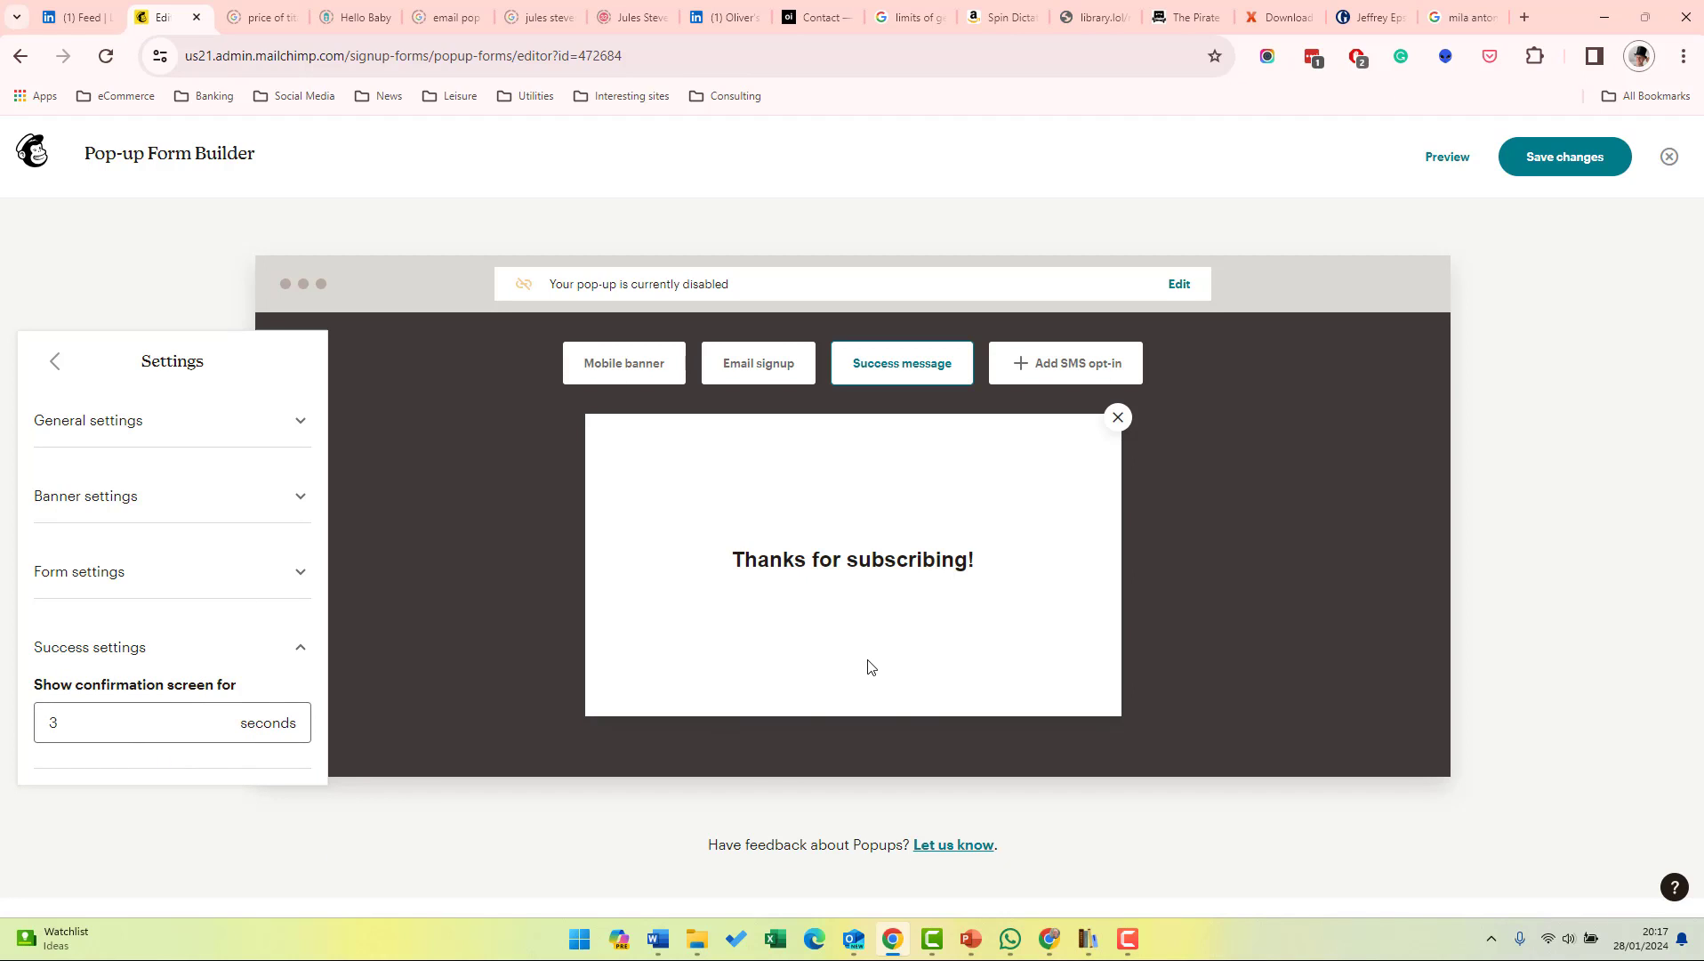
{"action": "left_click", "coordinate": [55, 360]}
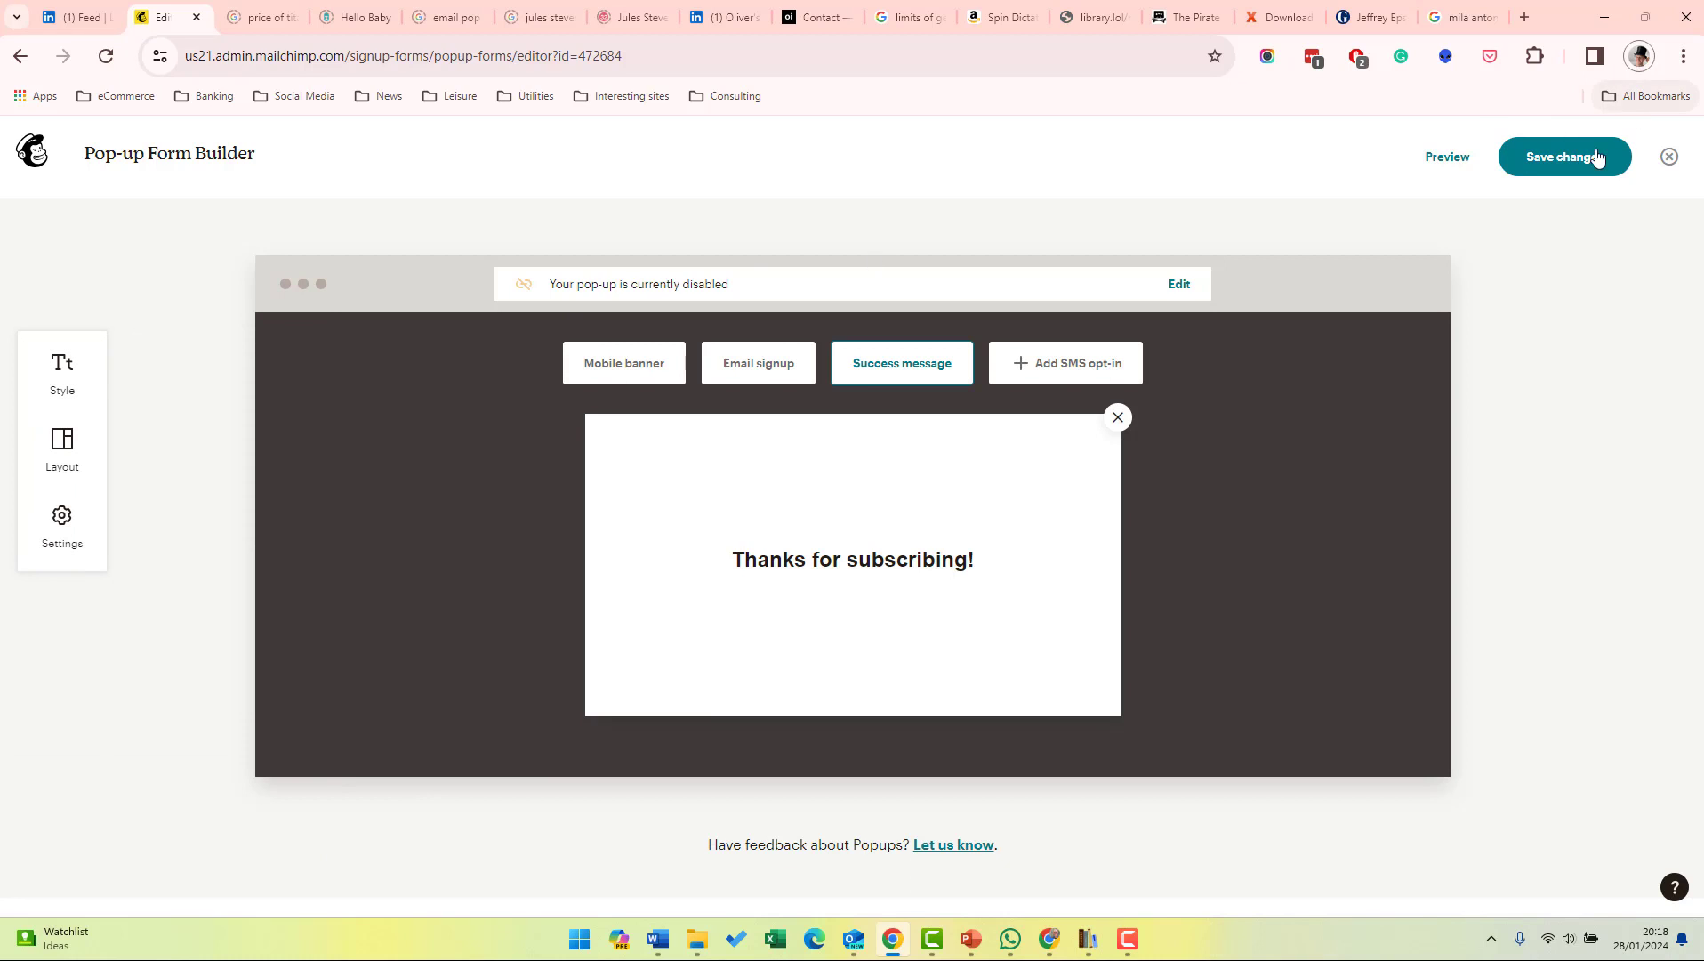